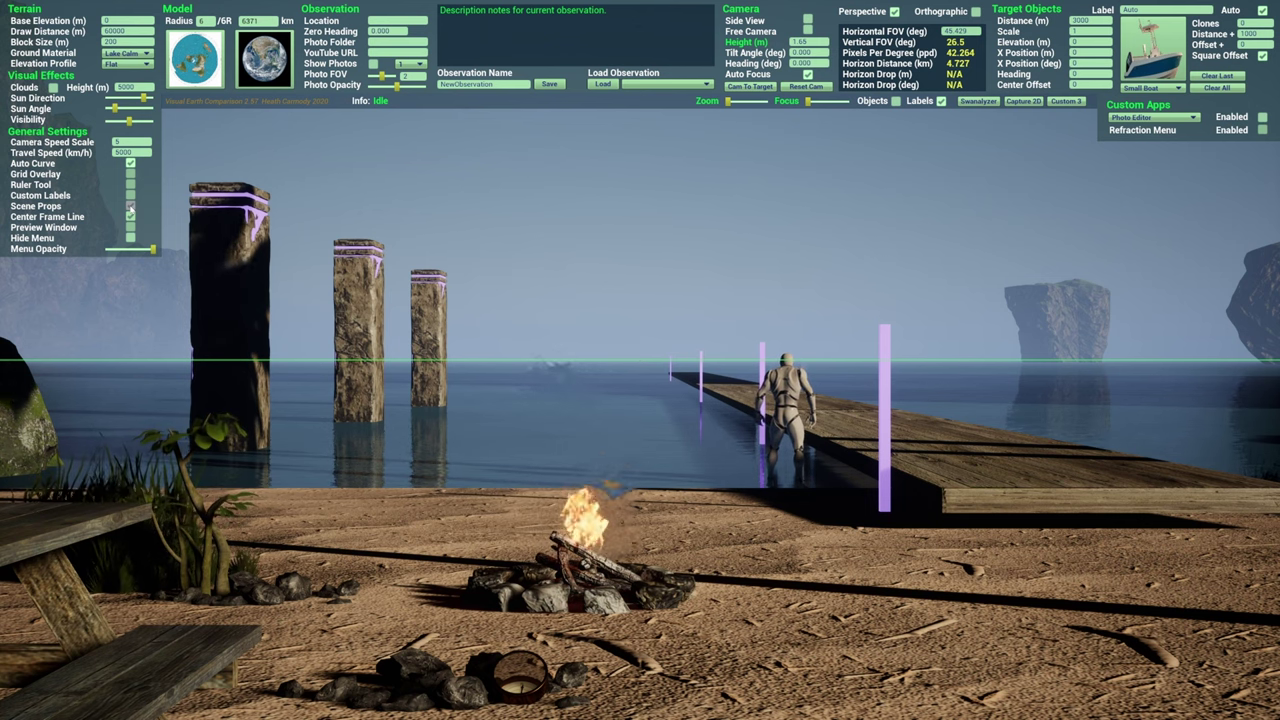
# - Hide the scene props and raise the visibility to its maximum
pyautogui.click(130, 205)
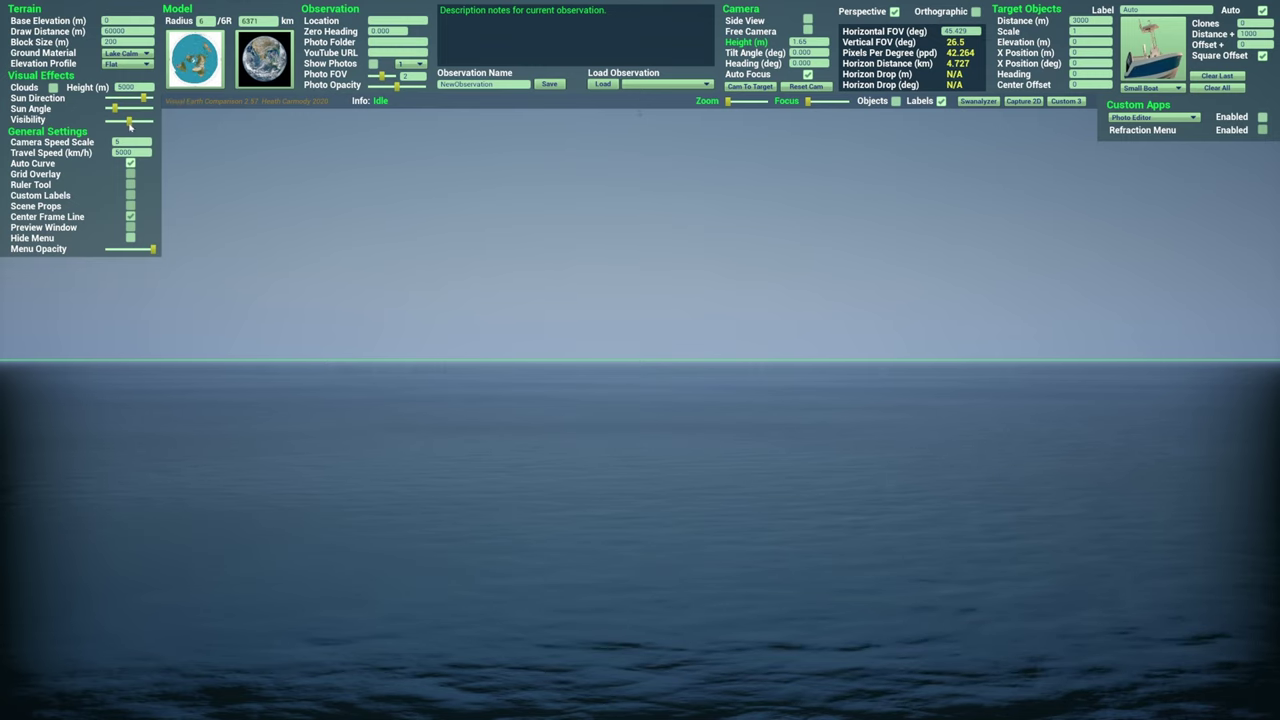
pyautogui.moveTo(129, 122); pyautogui.dragTo(213, 122)
# - Load the saved observation PablosDogMesaBasic
pyautogui.click(665, 84)
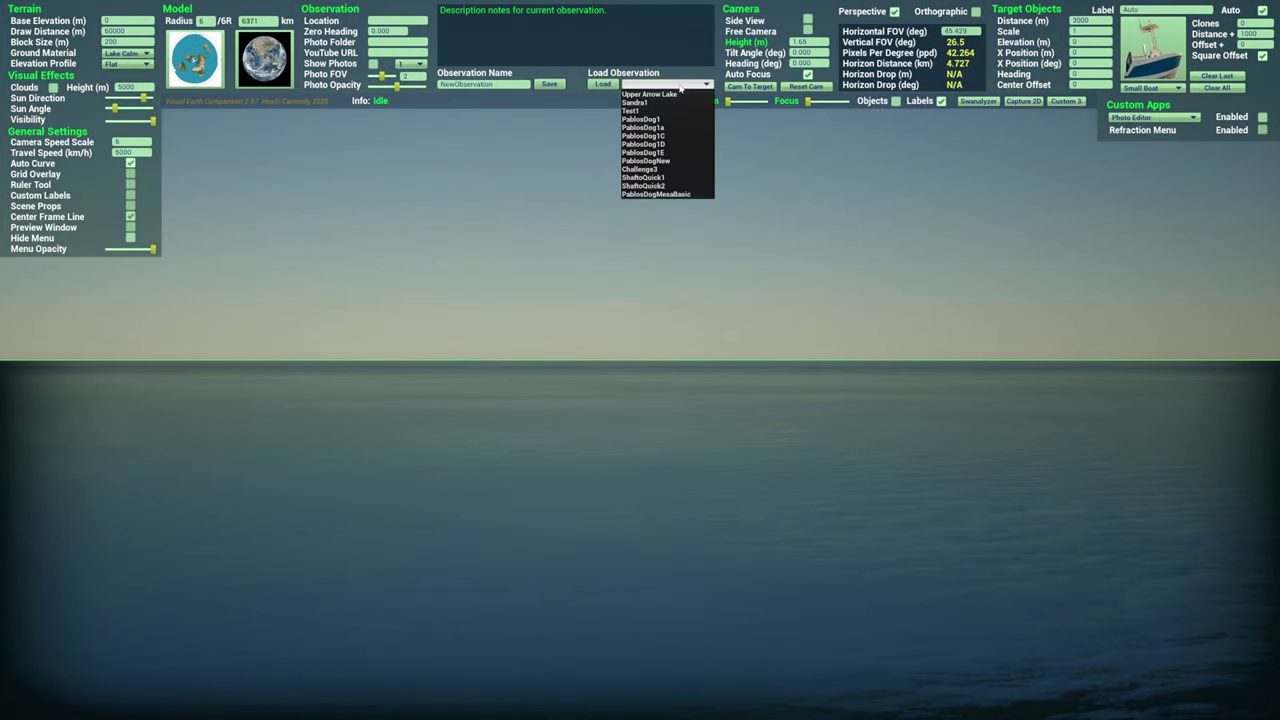
pyautogui.click(663, 194)
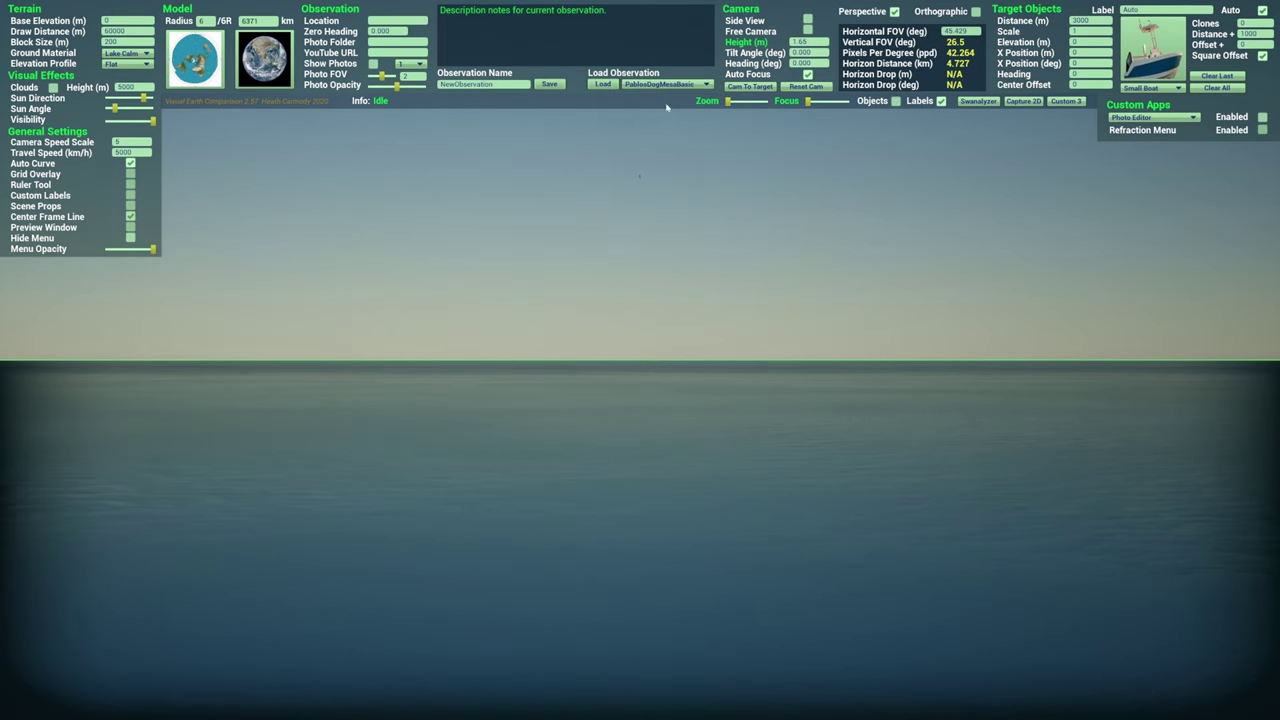
pyautogui.click(601, 85)
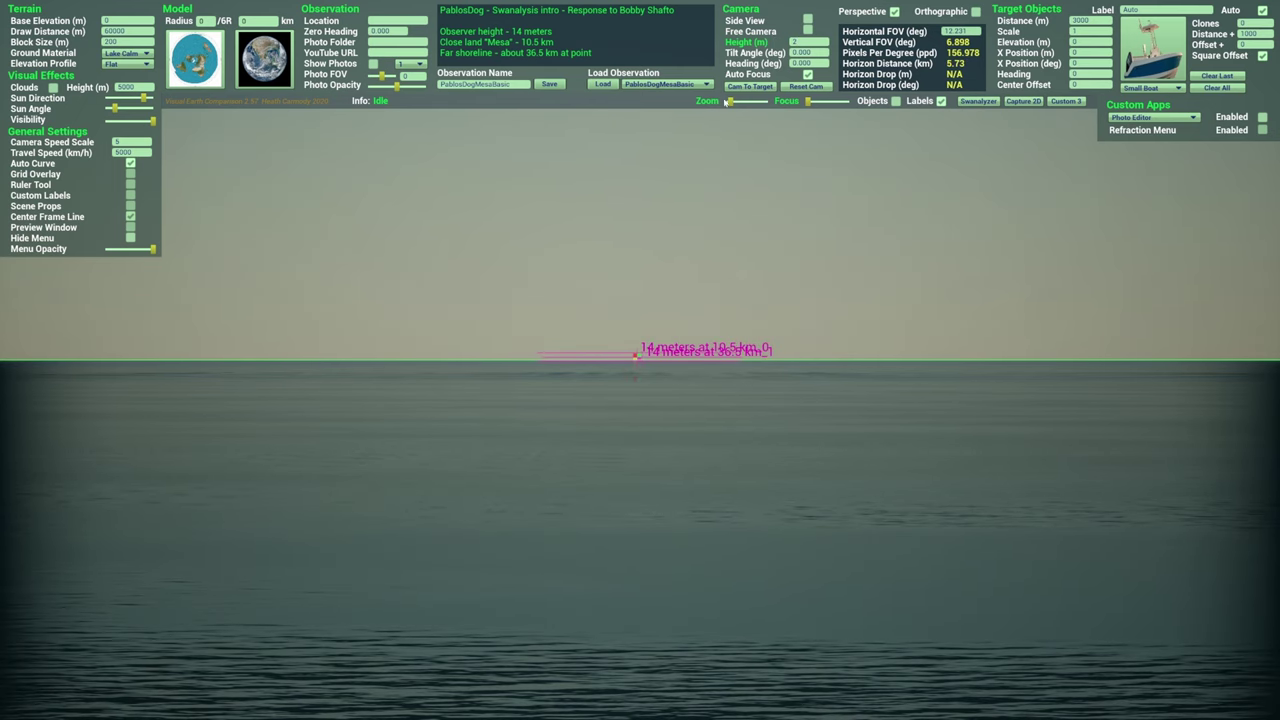
# - Zoom in fully and inspect the properties of the 14-meter targets at 10.5 km and 36.5 km
pyautogui.moveTo(730, 104); pyautogui.dragTo(768, 103)
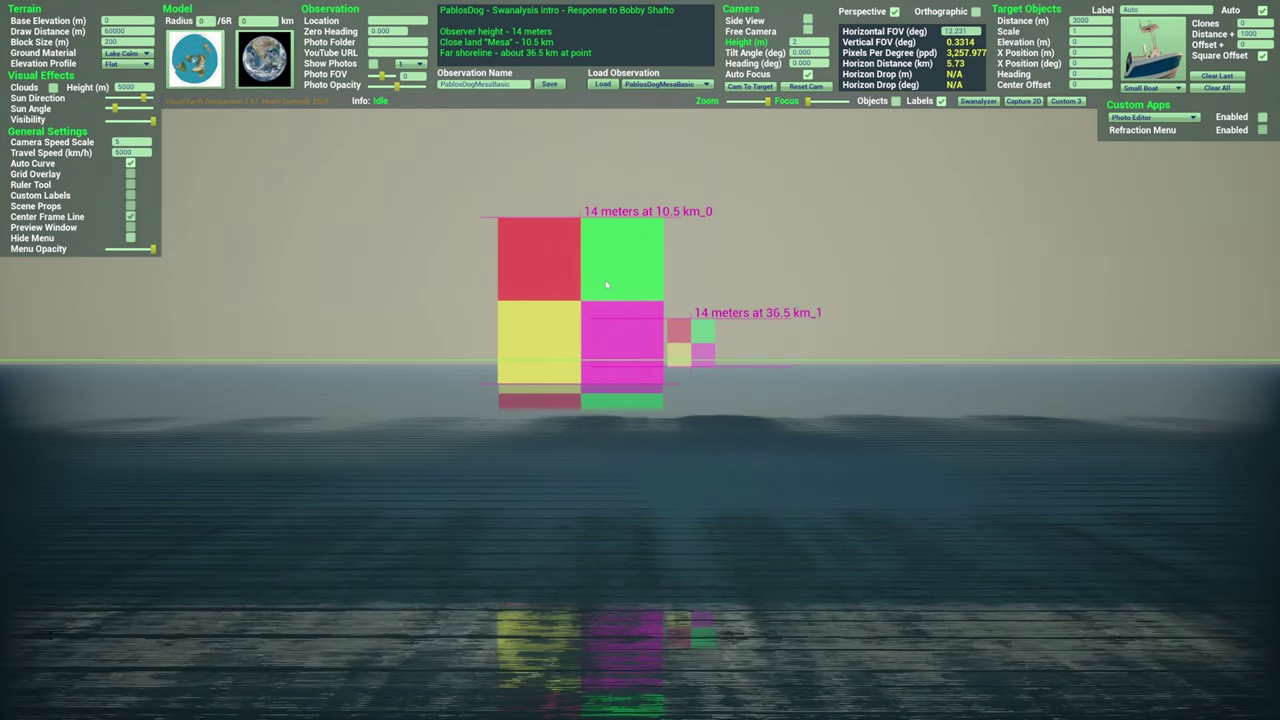
pyautogui.click(605, 285)
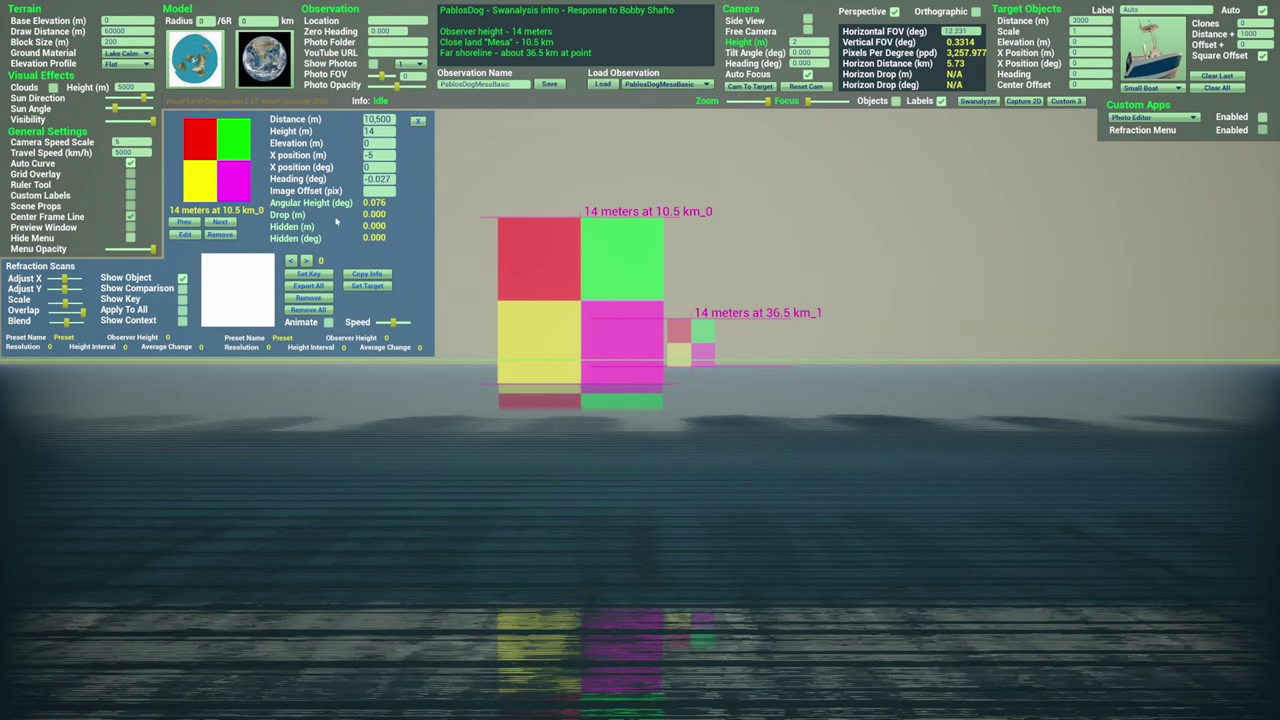
pyautogui.click(219, 222)
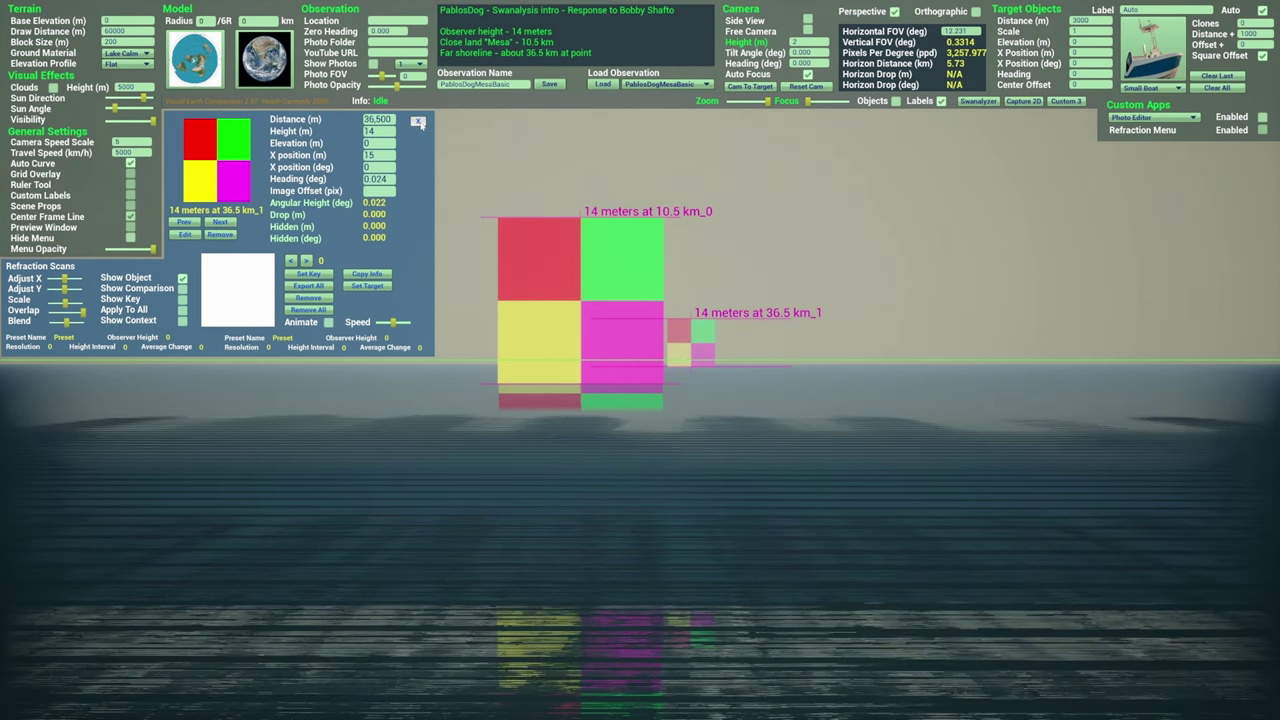
pyautogui.click(418, 122)
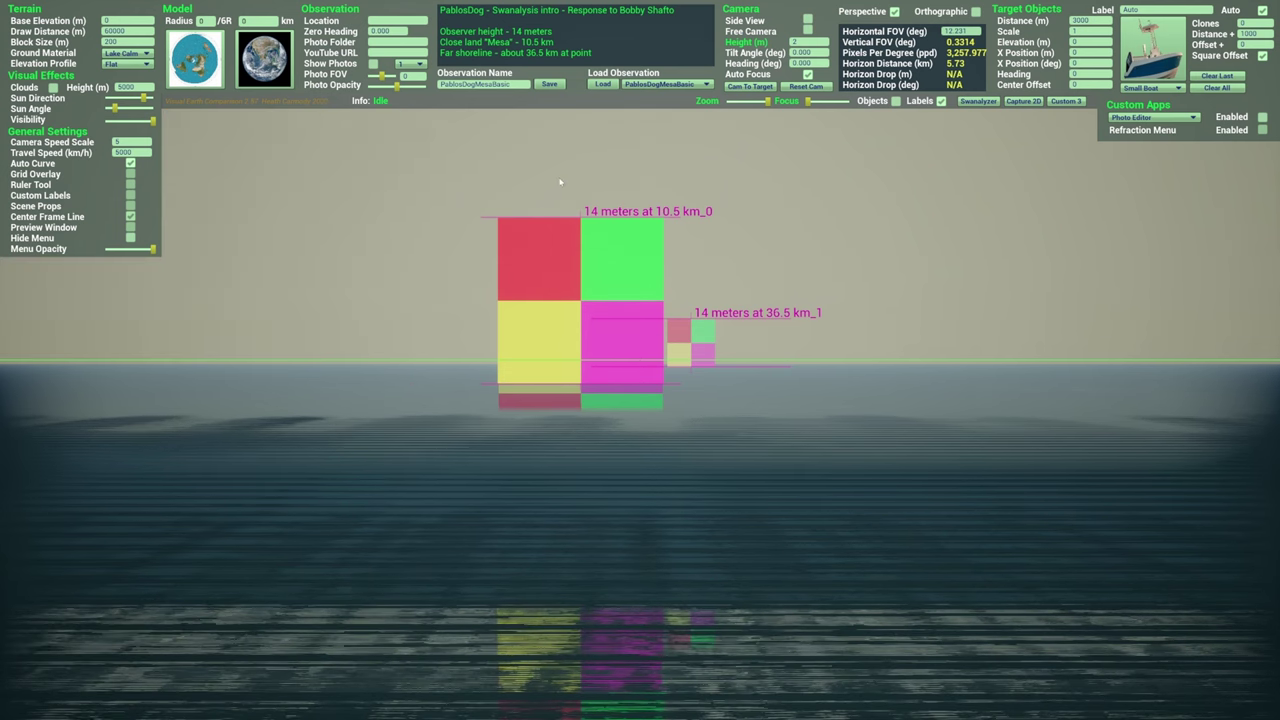
# - Set the camera height to 14 m
pyautogui.scroll(-1, 697, 176)
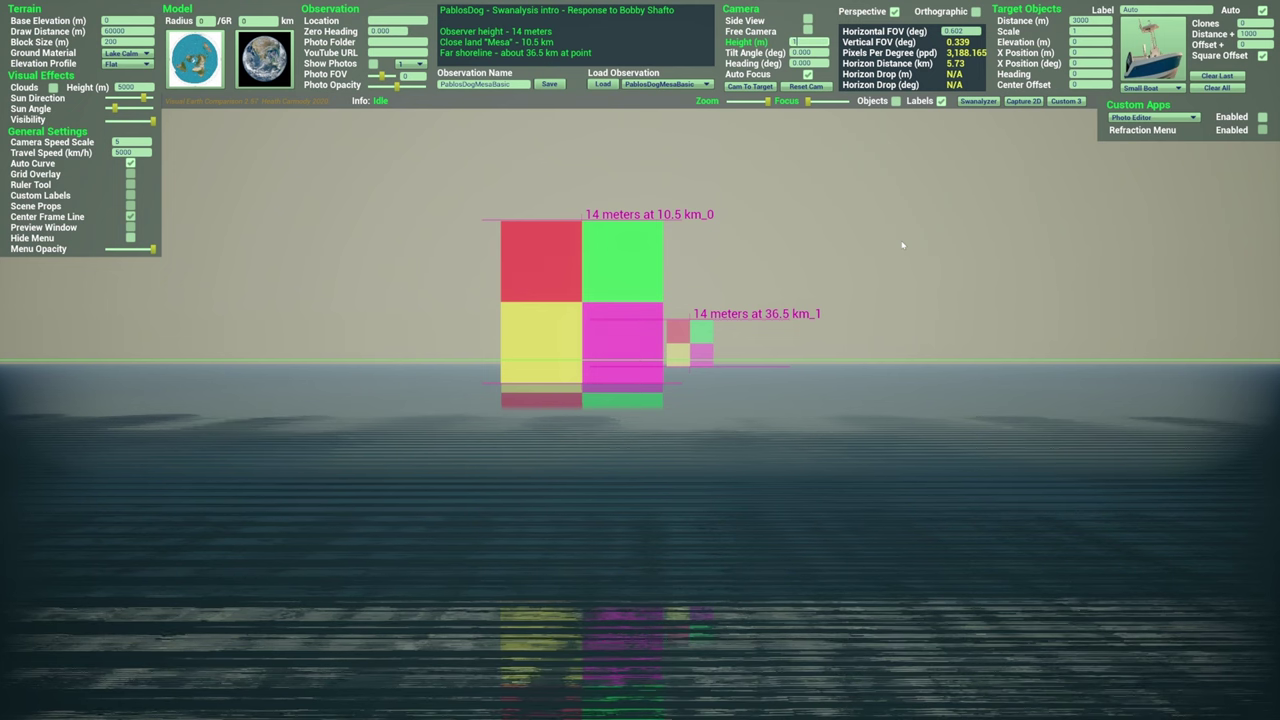
pyautogui.write('14')
pyautogui.press('Return')
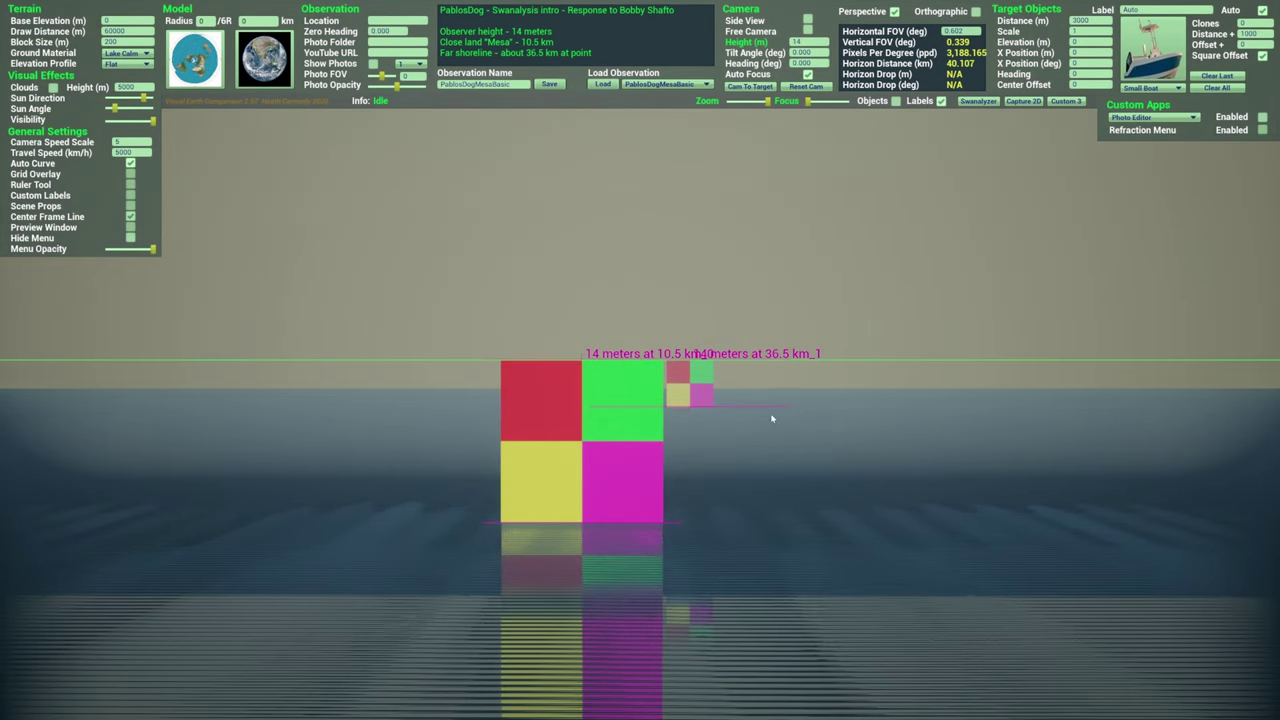
# - Measure the distance at the far target's base and the angle between the water's edge and the eye-level line
pyautogui.scroll(1, 510, 382)
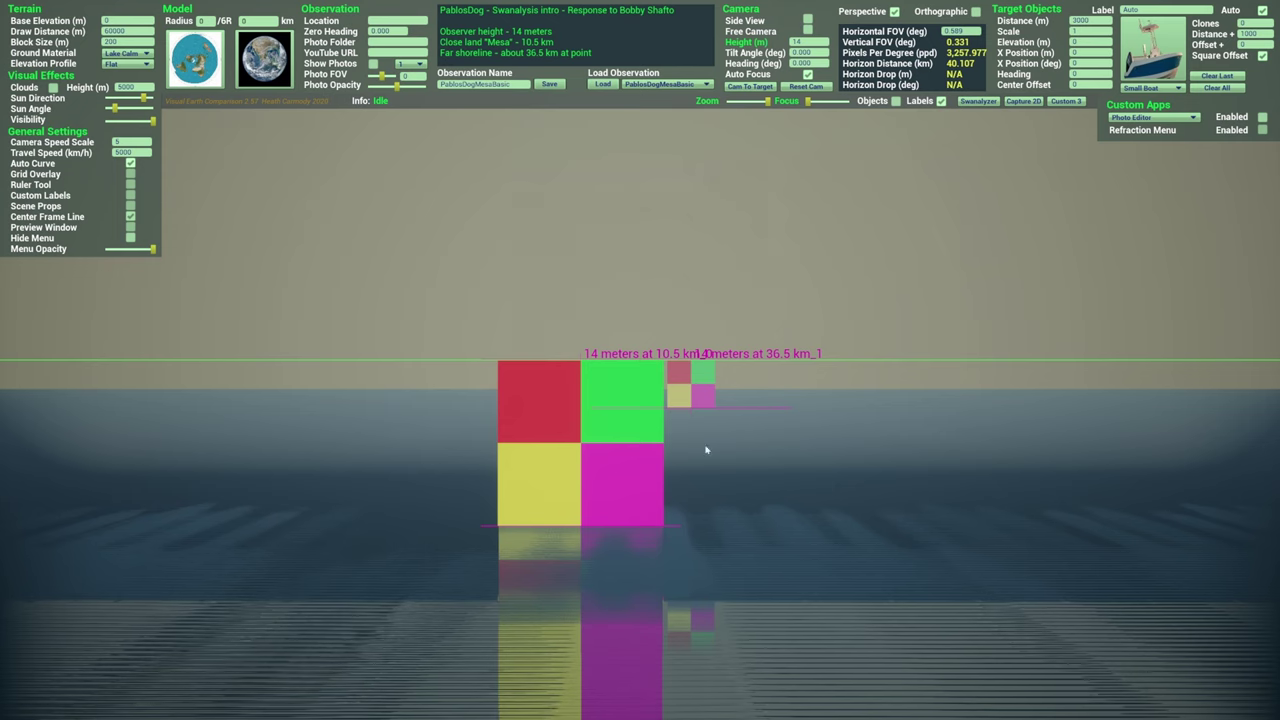
pyautogui.click(722, 412)
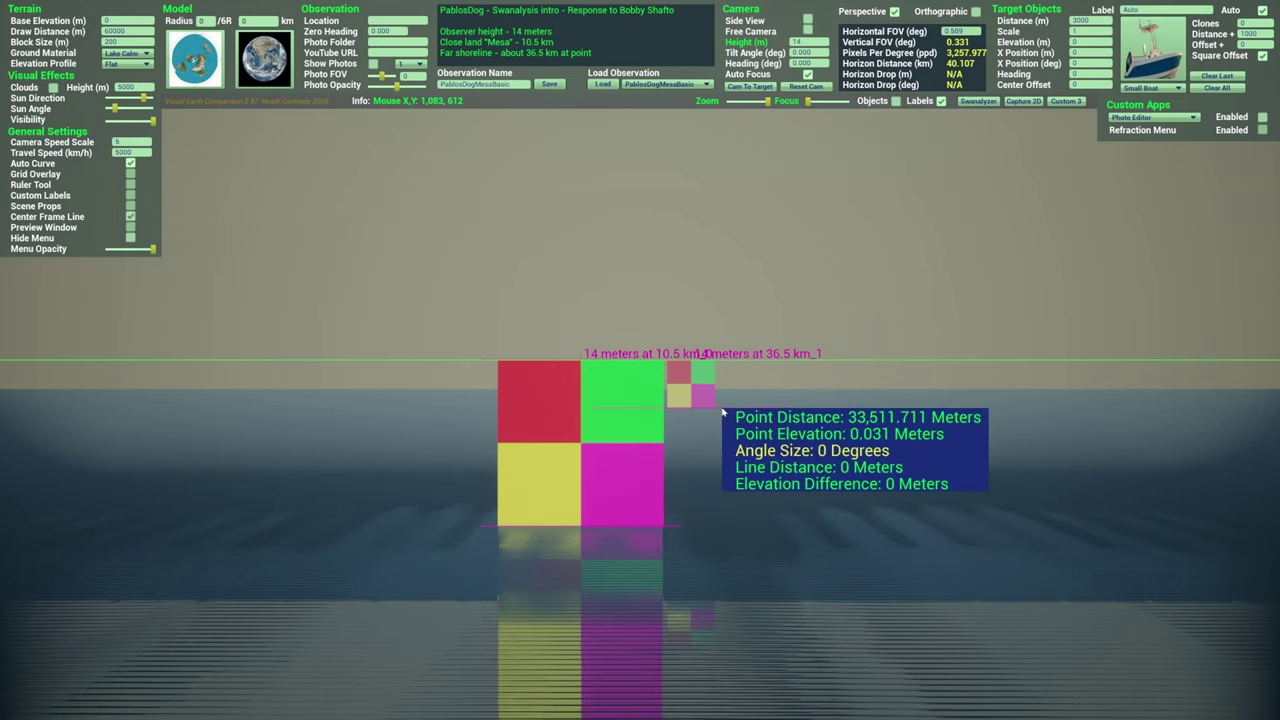
pyautogui.moveTo(722, 408); pyautogui.dragTo(717, 408)
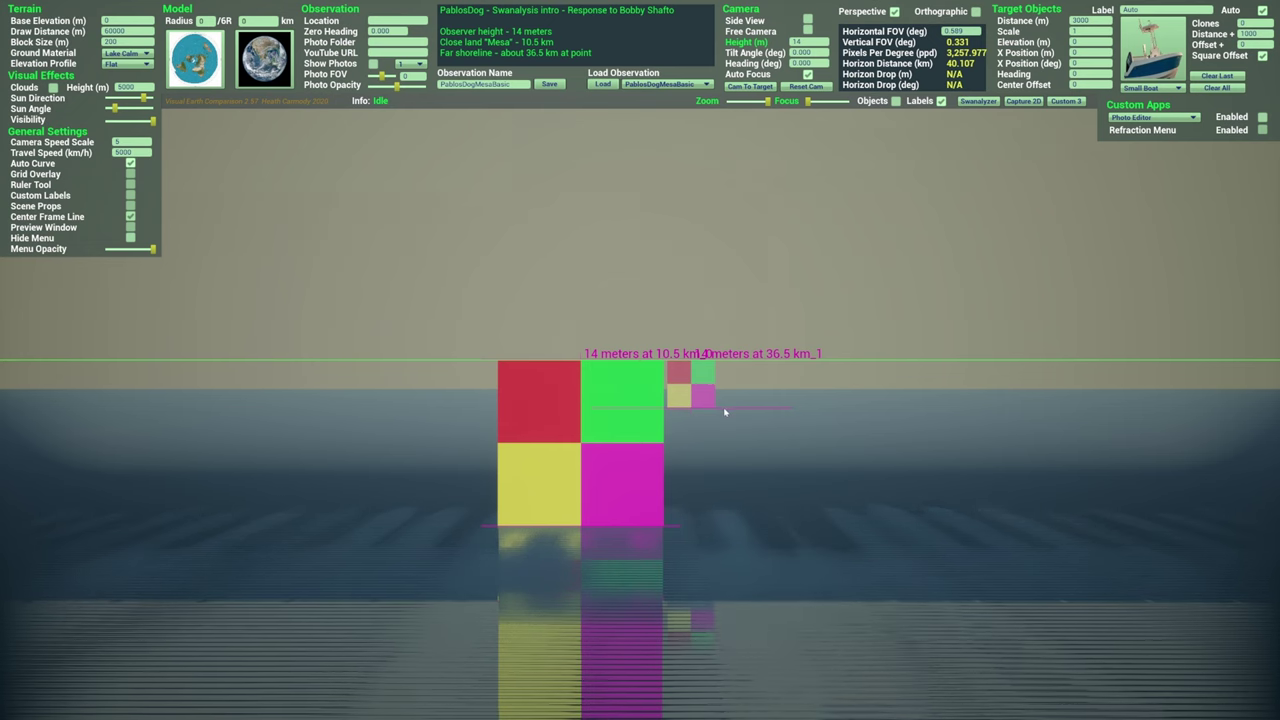
pyautogui.click(723, 410)
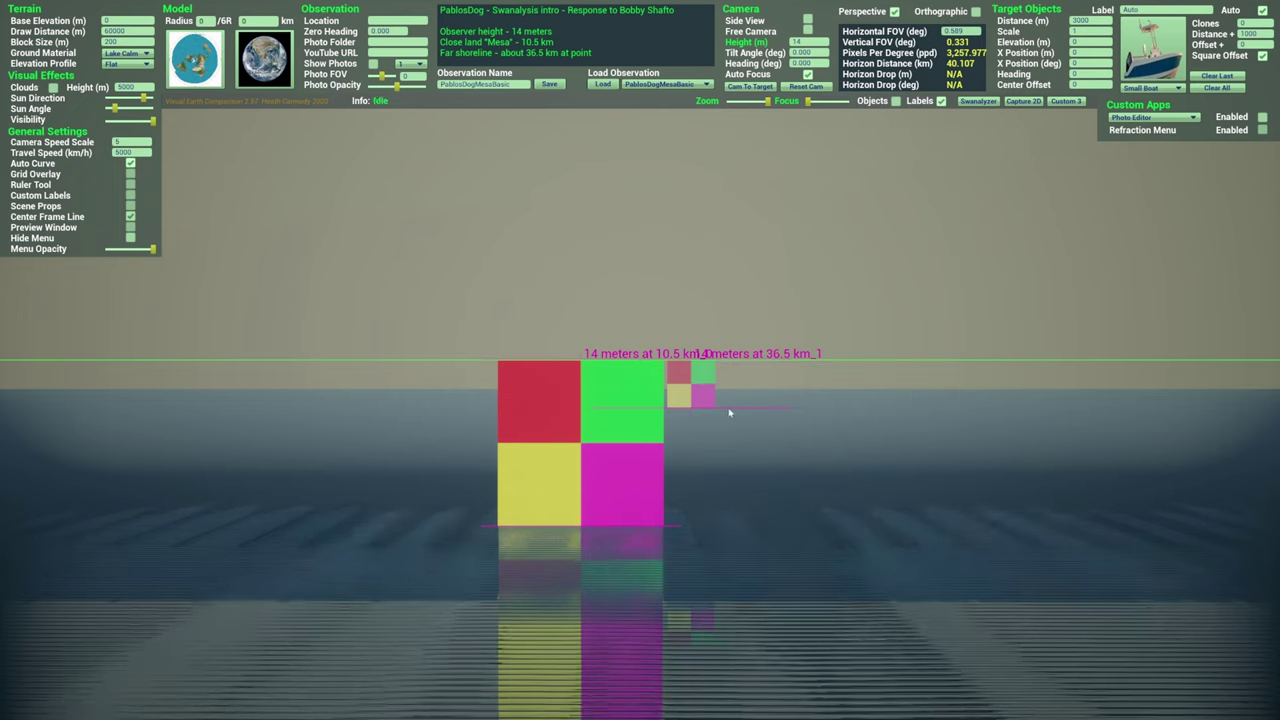
pyautogui.moveTo(758, 387)
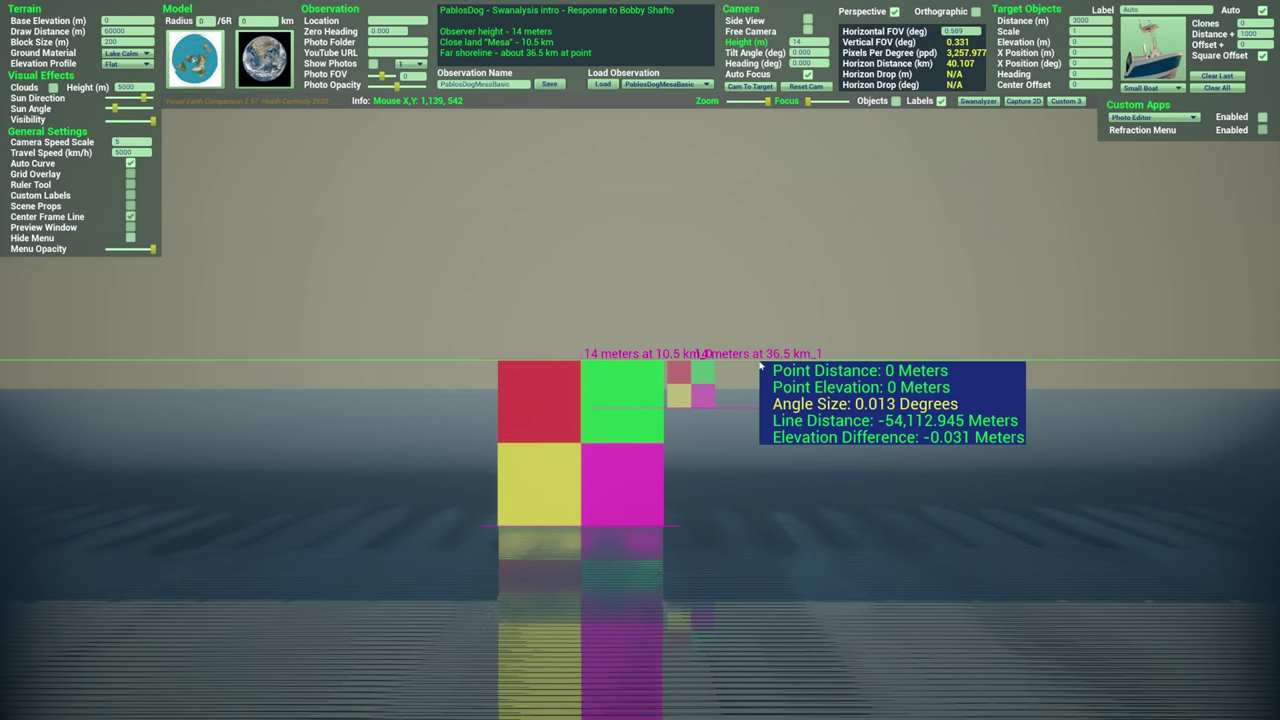
# - Rebuild the flat model with a draw distance of 100000 m and measure the gap between its horizon and eye level
pyautogui.scroll(-1, 403, 397)
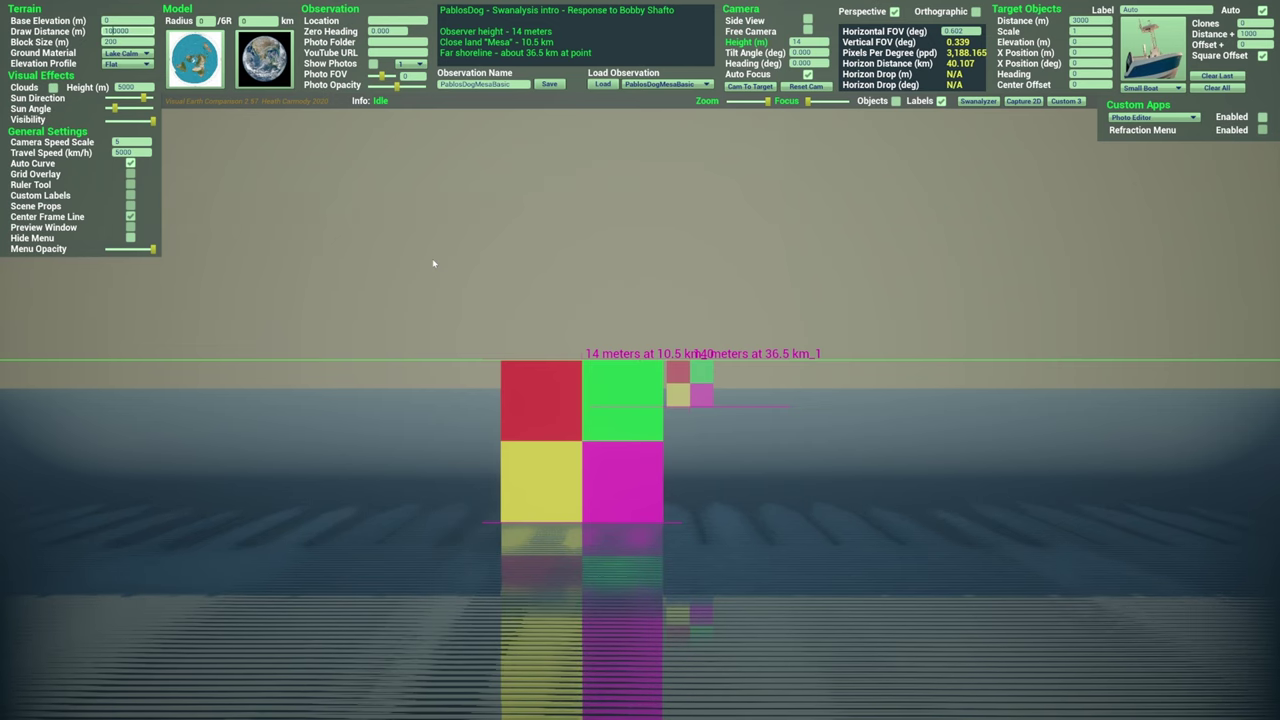
pyautogui.click(199, 64)
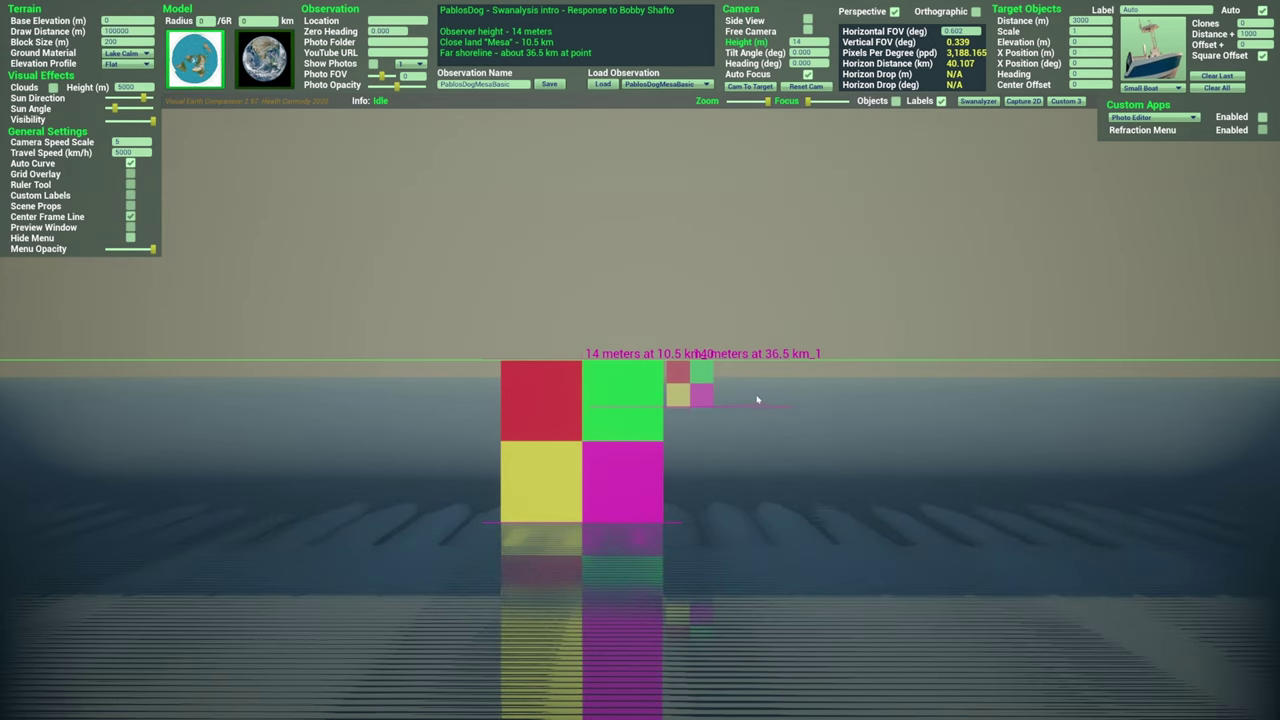
pyautogui.moveTo(756, 379); pyautogui.dragTo(754, 361)
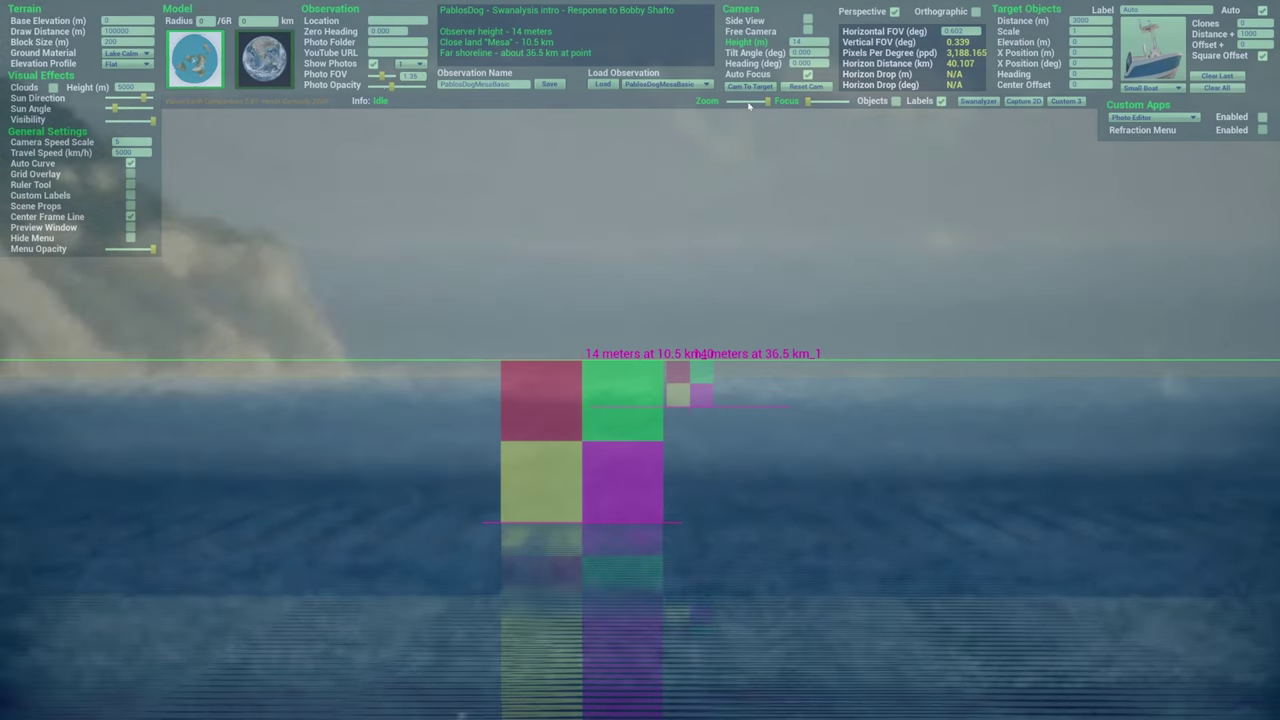
# - Examine the observation photo's headland and far shoreline at full opacity against the eye-level line, and hide the photo
pyautogui.moveTo(766, 101); pyautogui.dragTo(737, 101)
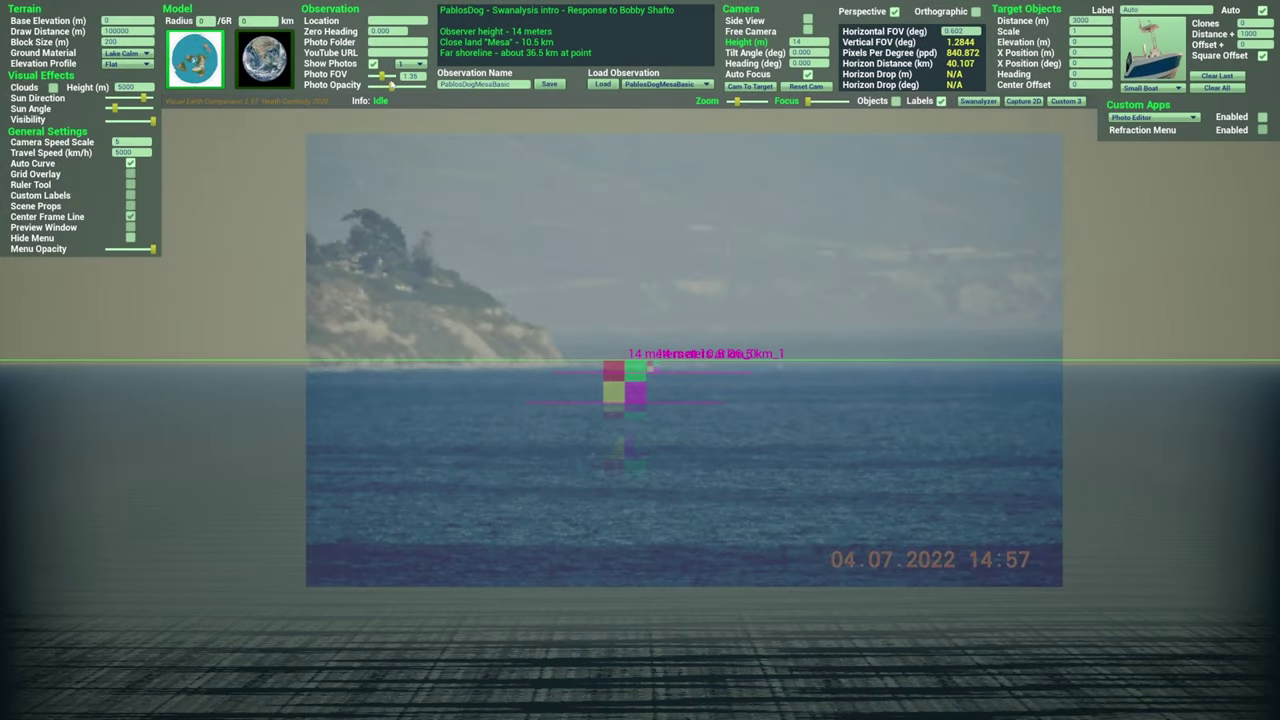
pyautogui.moveTo(392, 87); pyautogui.dragTo(427, 88)
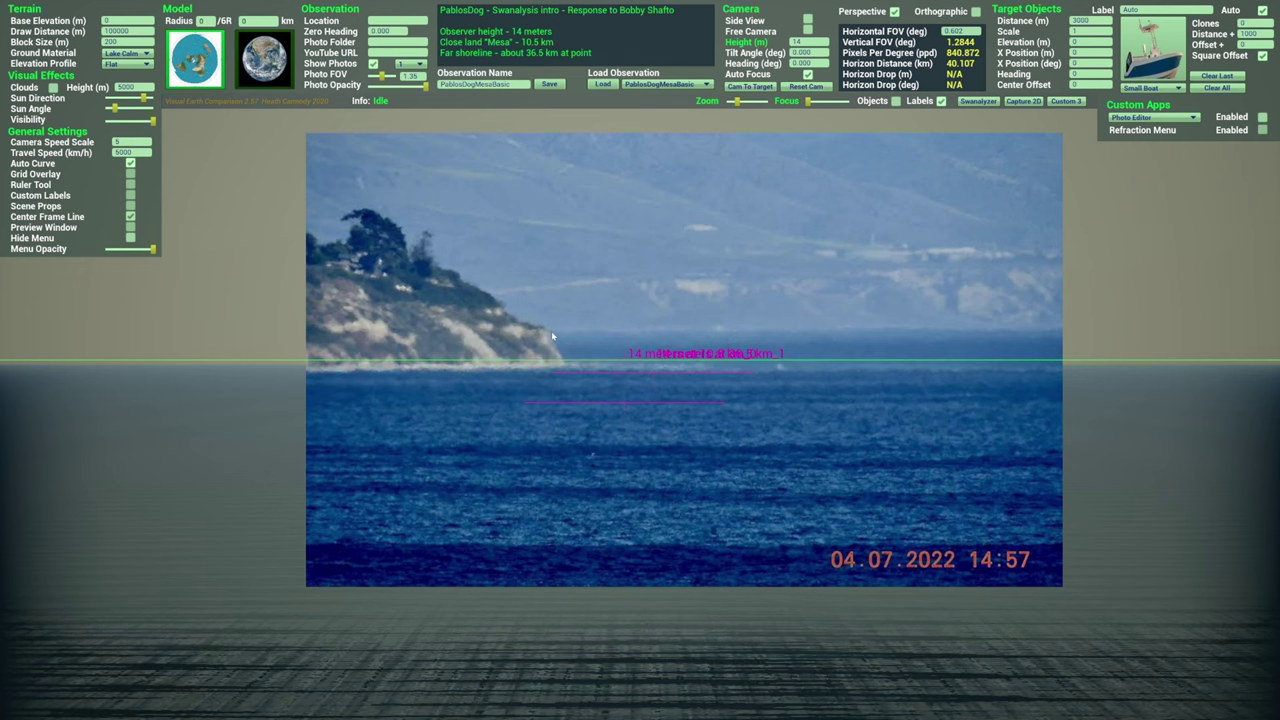
pyautogui.scroll(6, 602, 361)
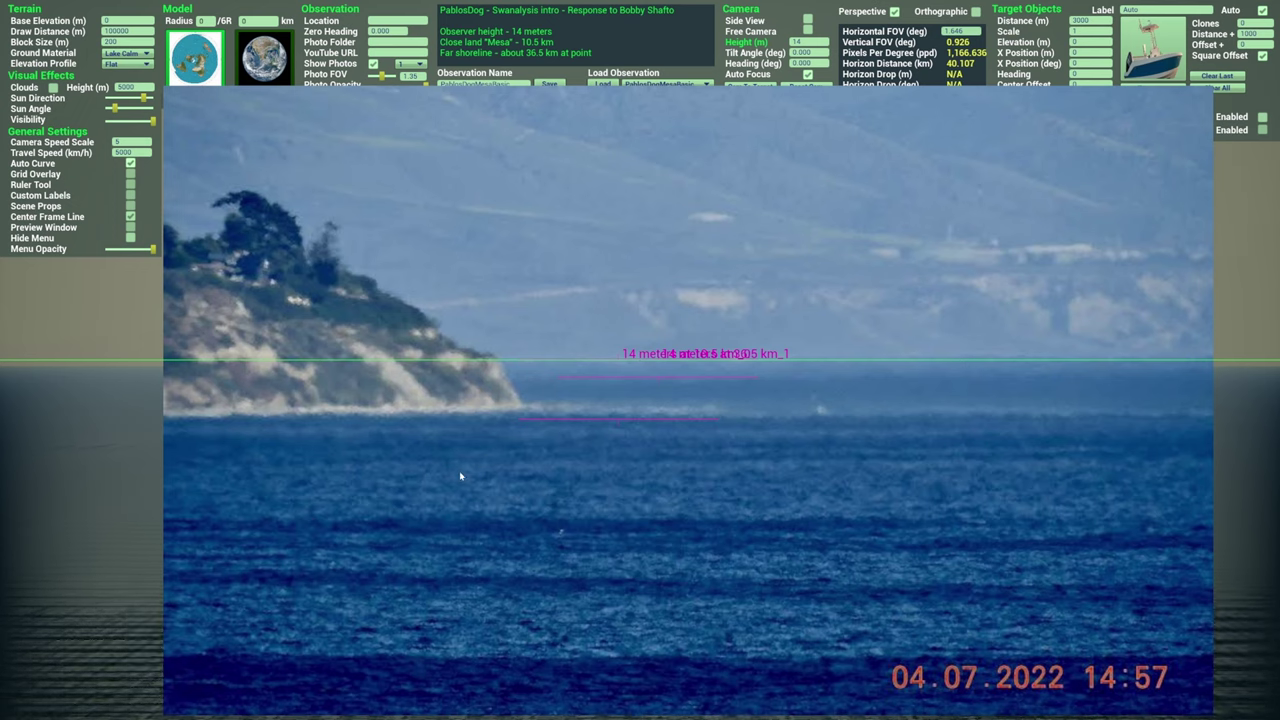
pyautogui.moveTo(378, 177); pyautogui.dragTo(324, 202)
pyautogui.click(396, 86)
pyautogui.click(373, 64)
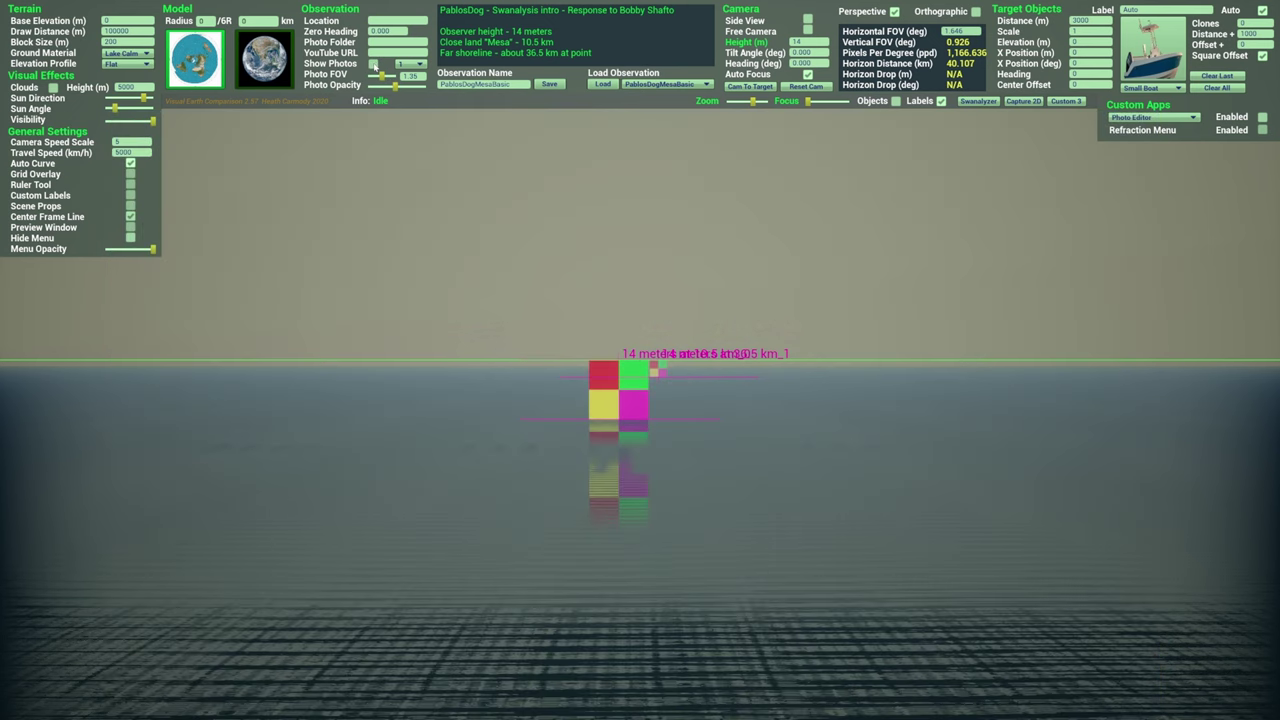
# - Raise the camera height to about 19.95 m and lower it to 19.45 m to compare how both targets shift against the horizon
pyautogui.scroll(1, 658, 380)
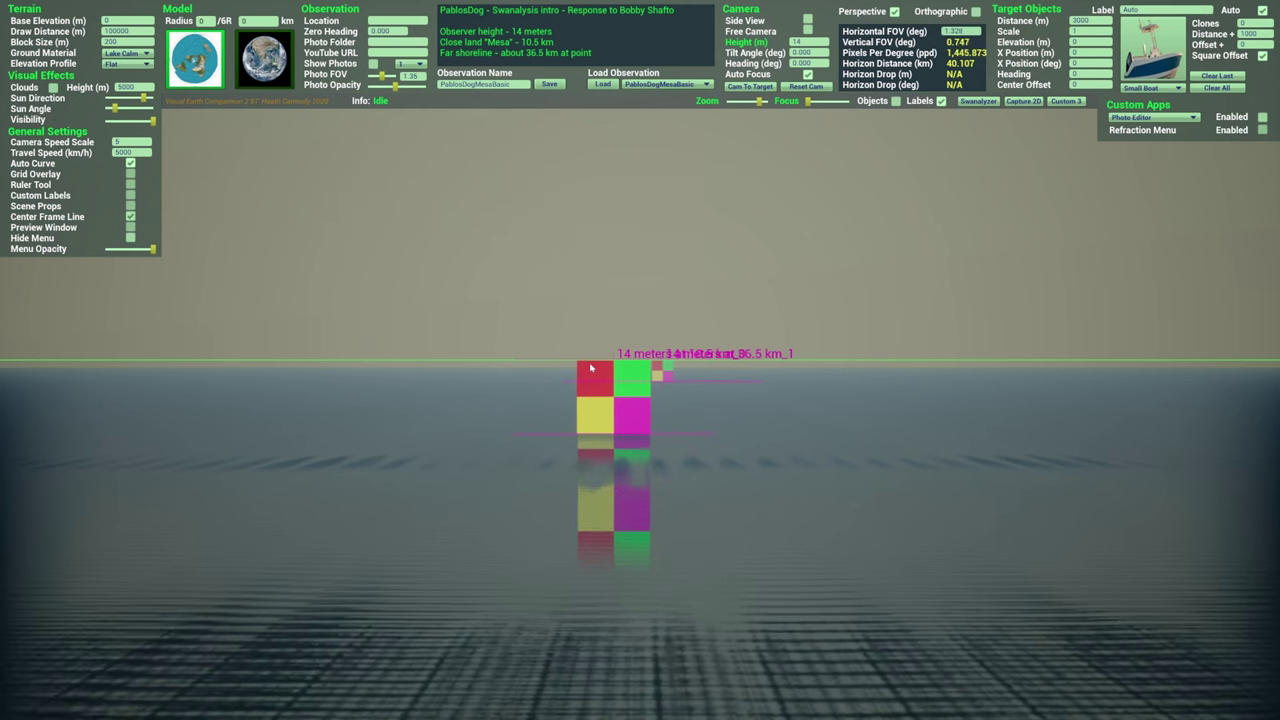
pyautogui.scroll(4, 590, 368)
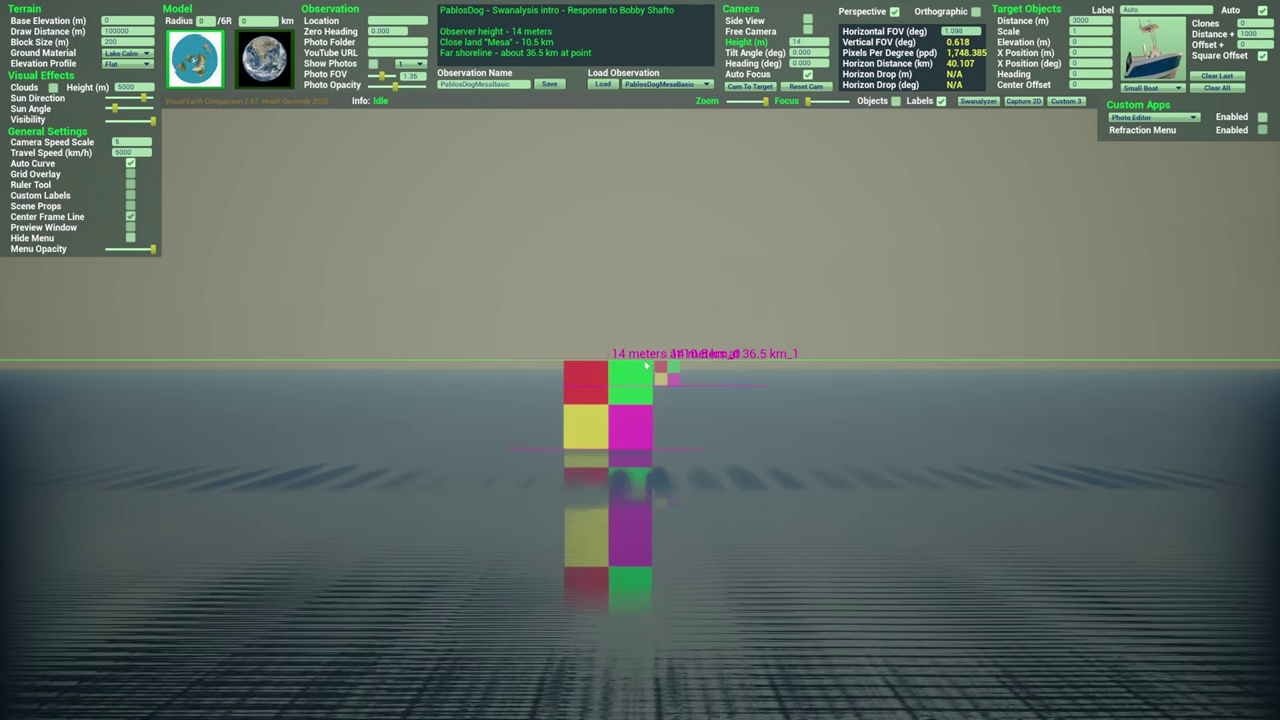
pyautogui.scroll(2, 646, 367)
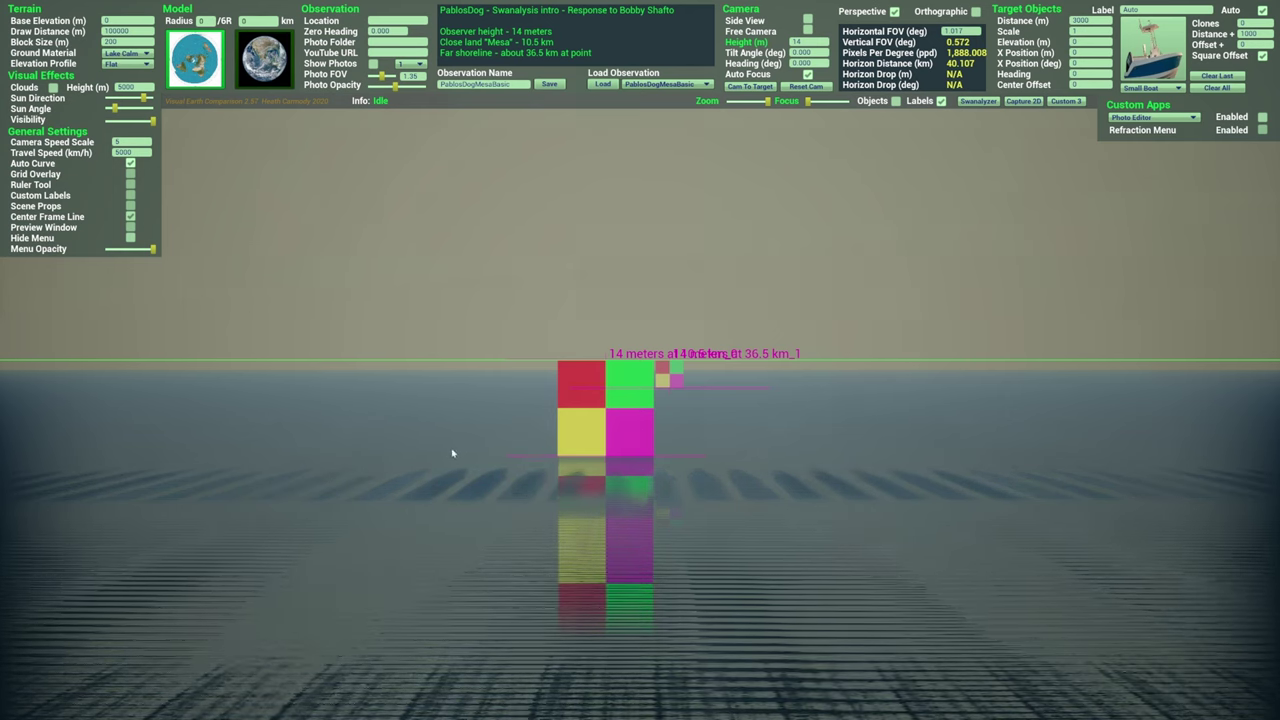
pyautogui.click(356, 419)
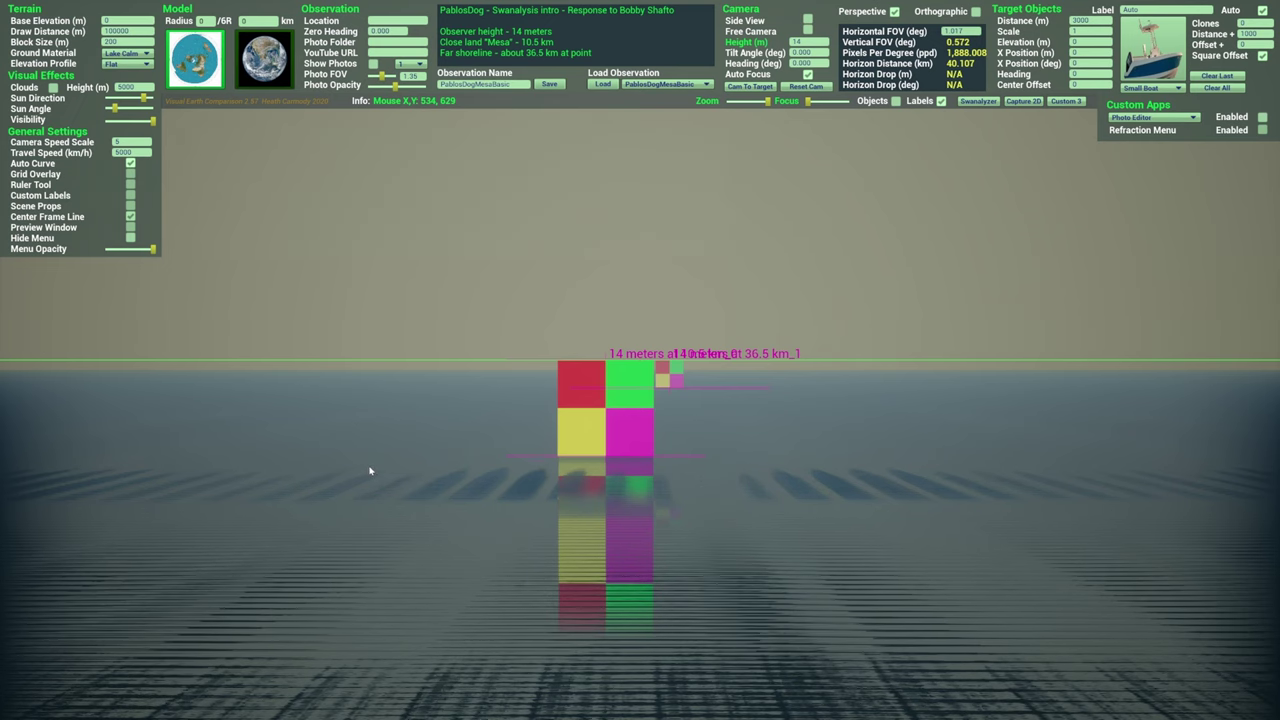
pyautogui.scroll(6, 369, 470)
pyautogui.scroll(9, 369, 470)
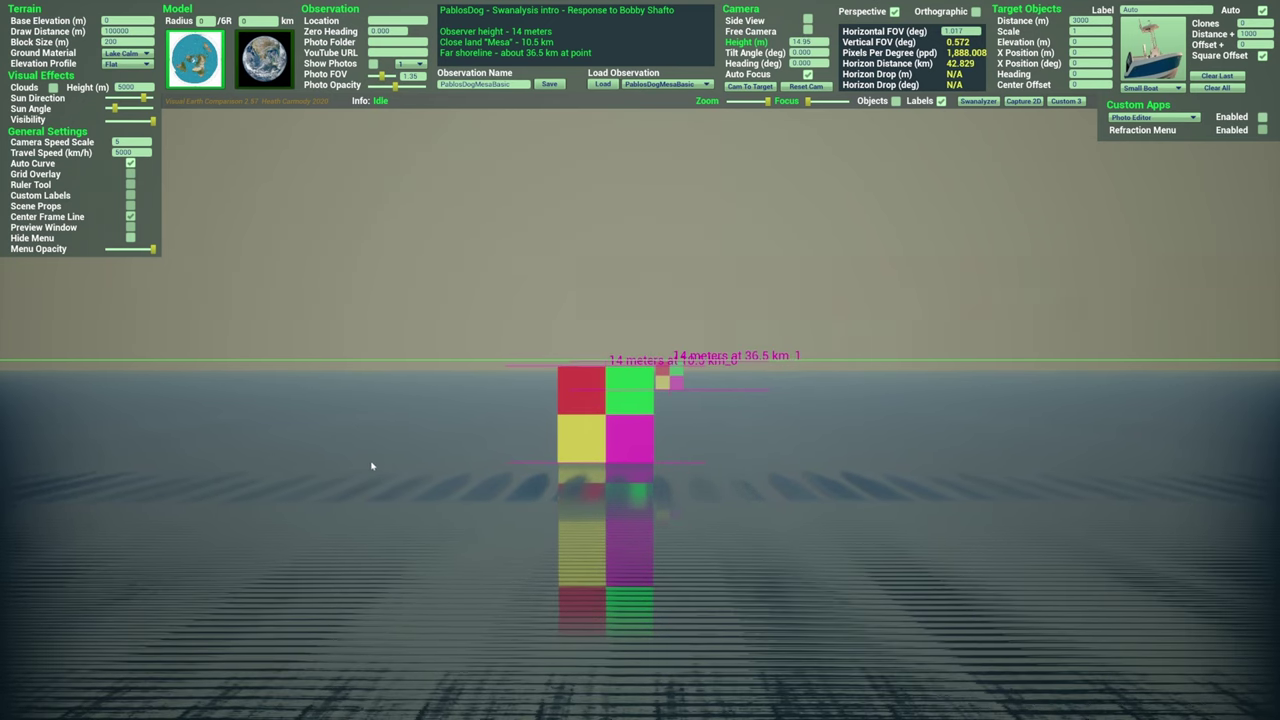
pyautogui.scroll(3, 511, 409)
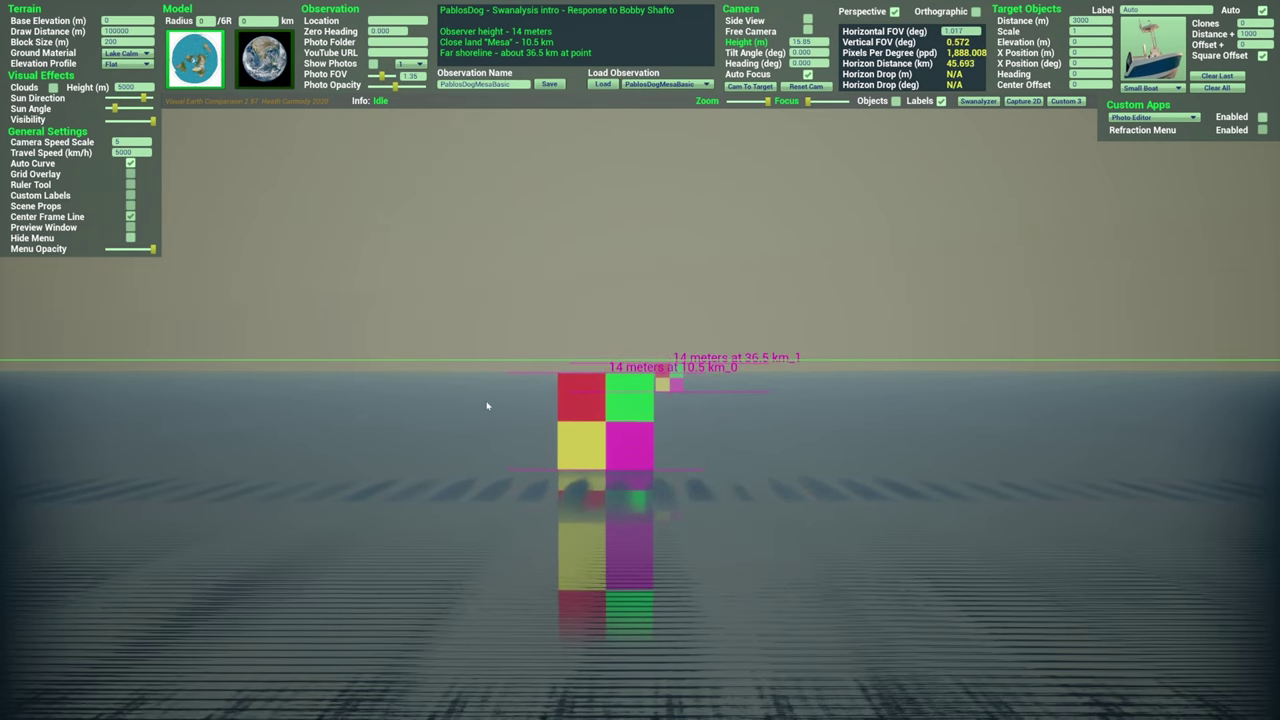
pyautogui.scroll(3, 487, 406)
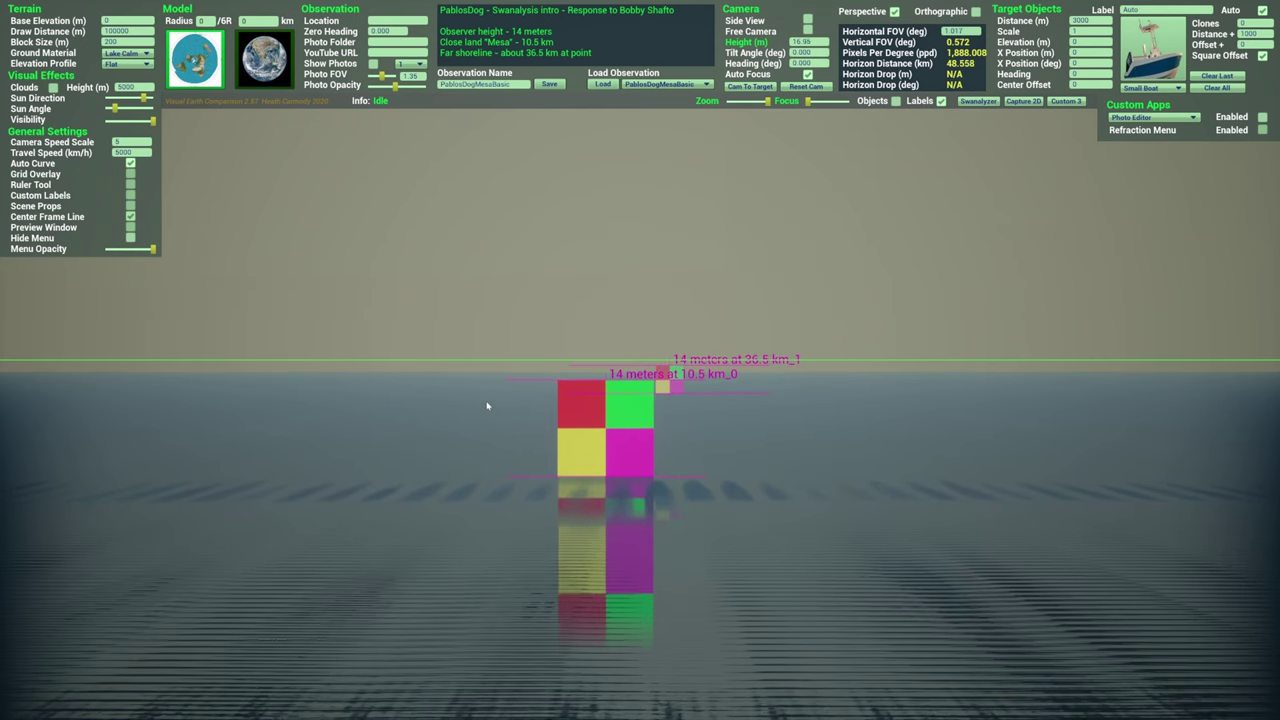
pyautogui.scroll(3, 487, 406)
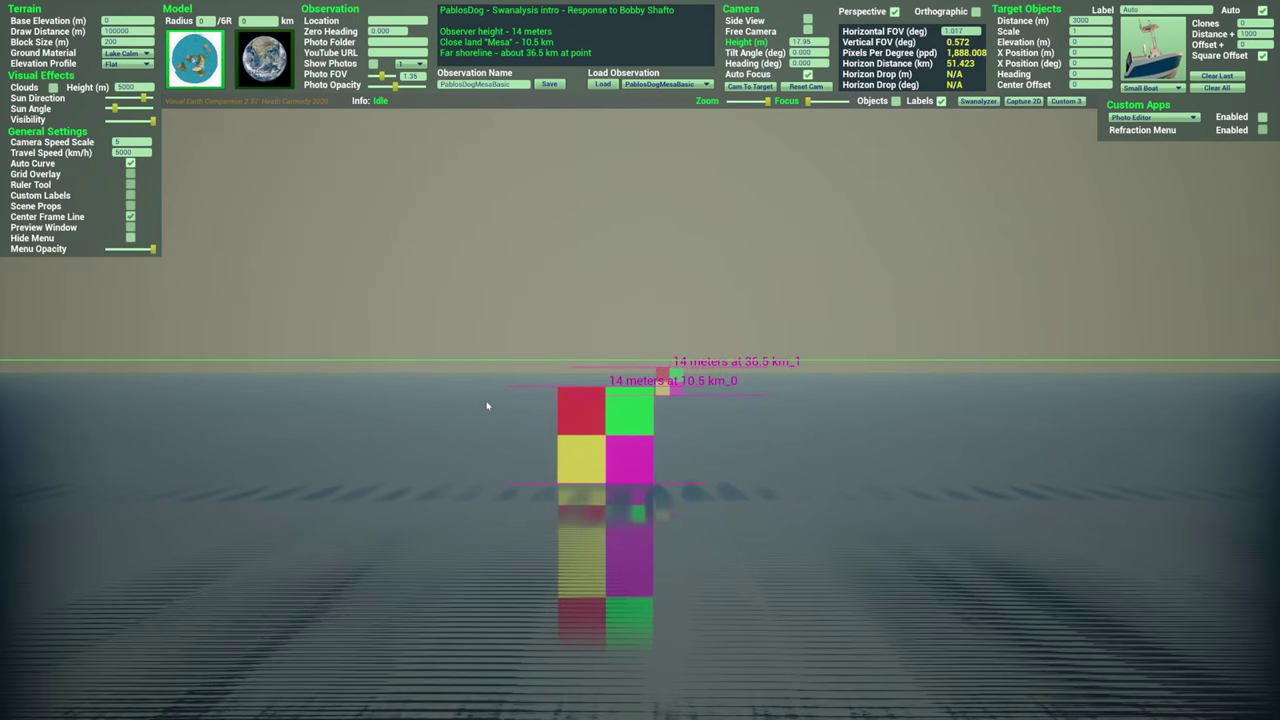
pyautogui.scroll(3, 487, 406)
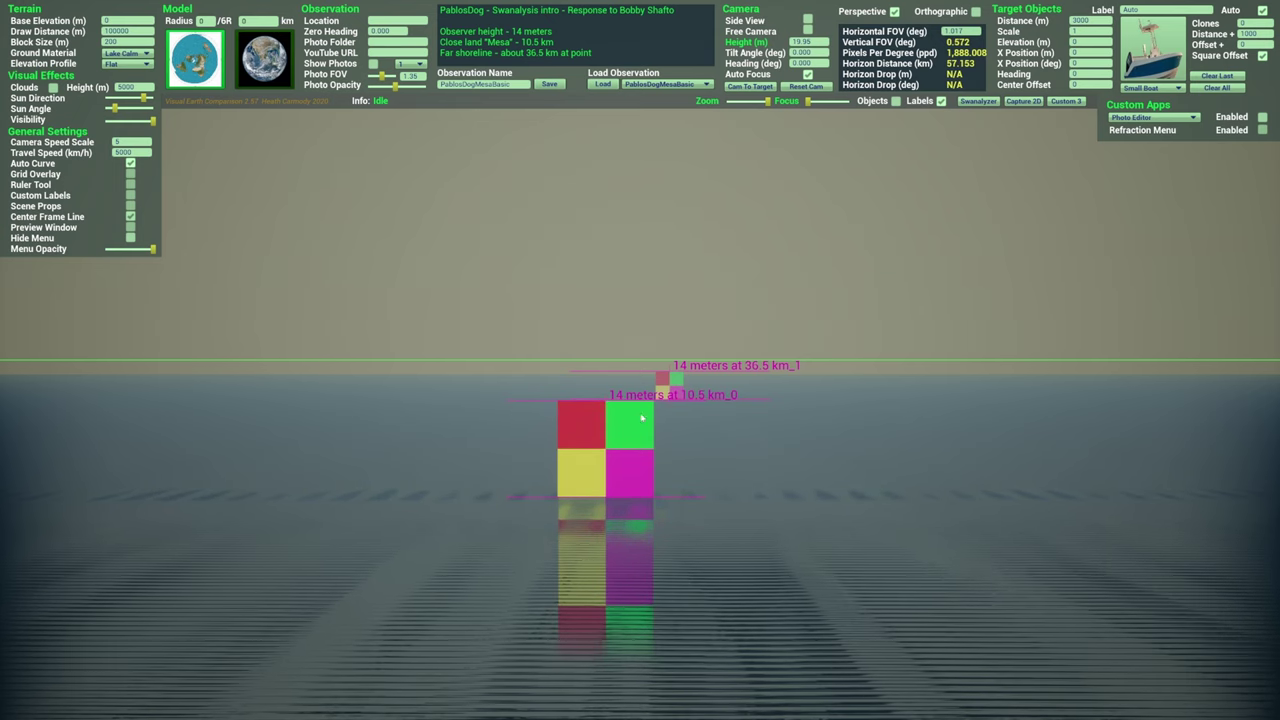
pyautogui.scroll(-1, 673, 410)
pyautogui.scroll(-1, 658, 405)
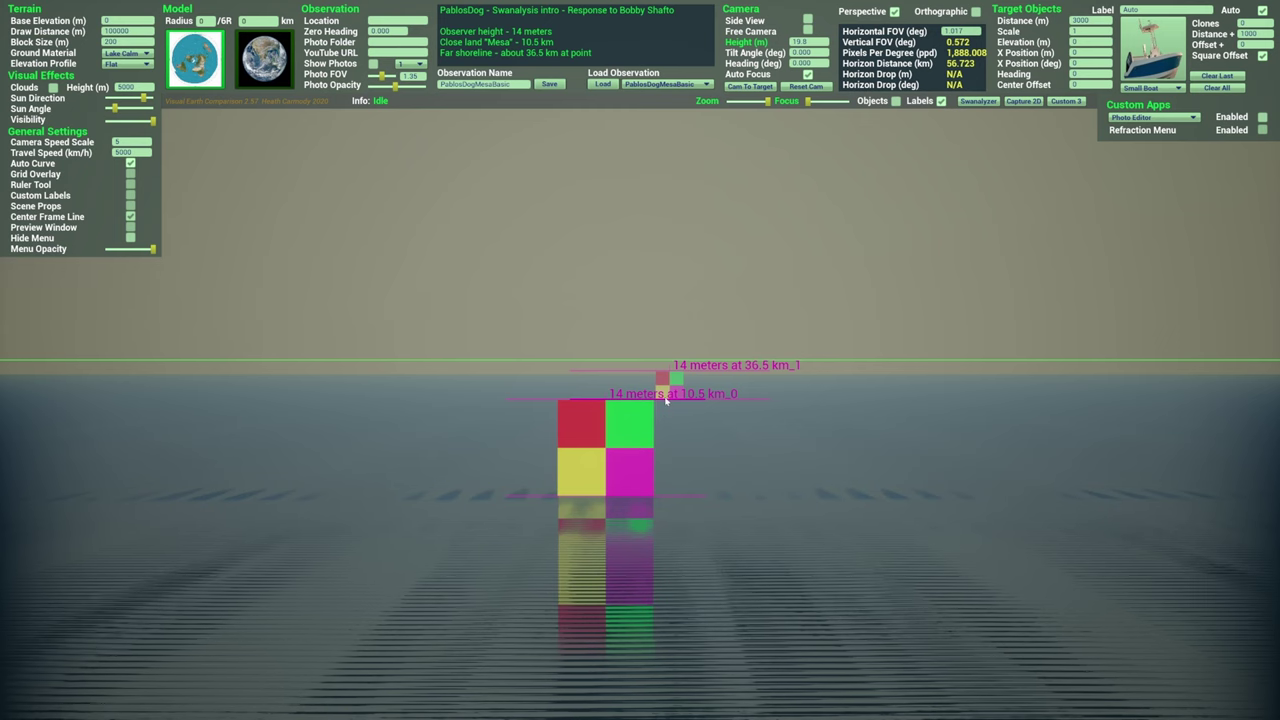
pyautogui.scroll(-1, 670, 504)
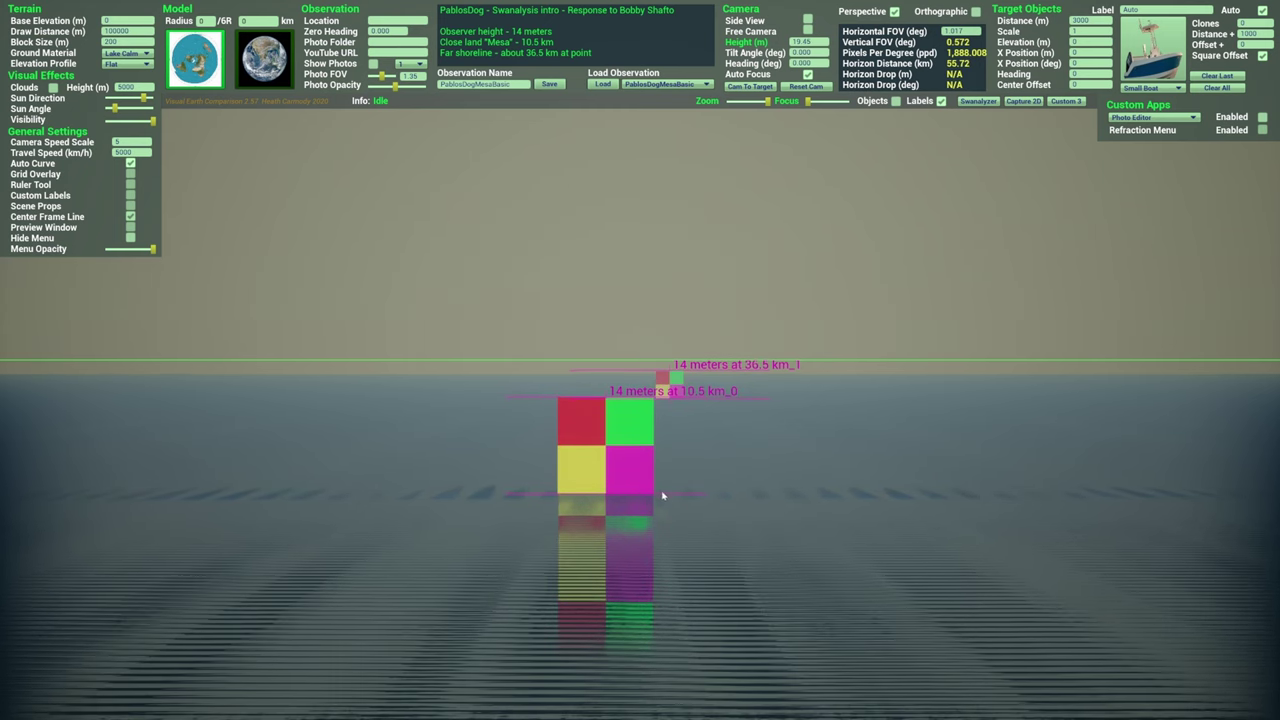
# - Set the camera height back to 14 m
pyautogui.press('q')
pyautogui.click(808, 42)
pyautogui.write('14')
pyautogui.press('Return')
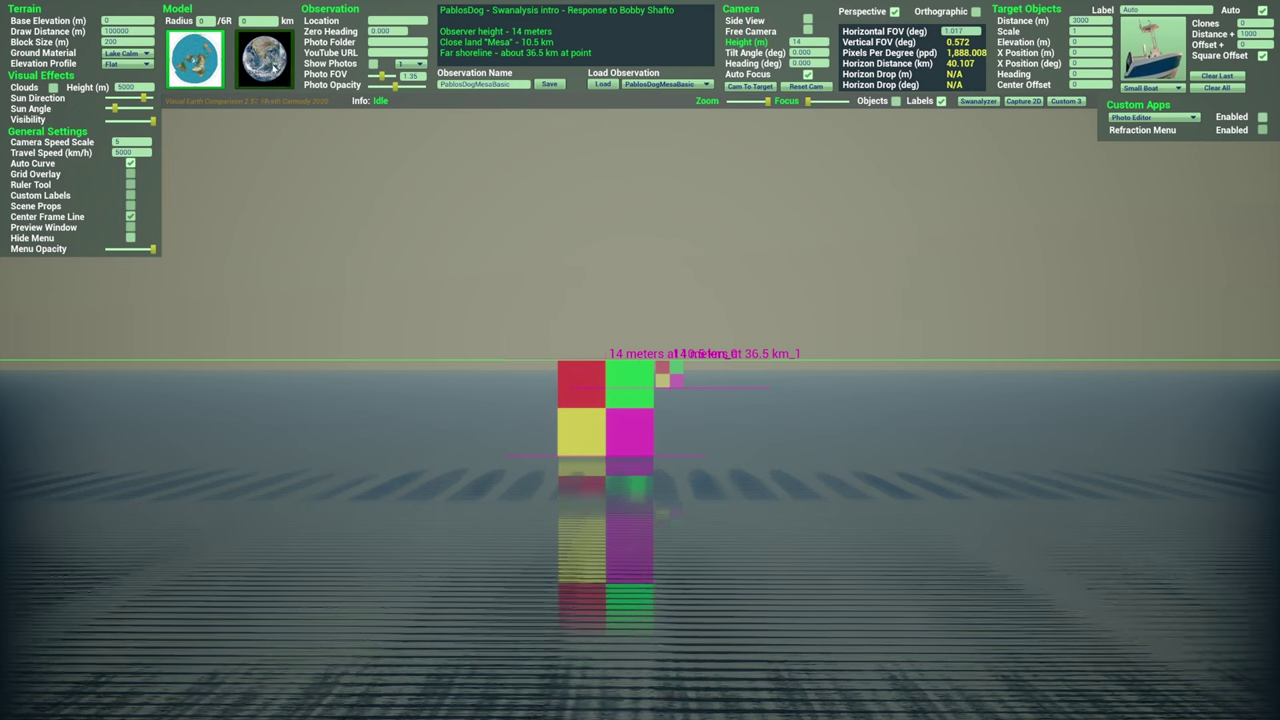
# - Set the globe model's radius to -100000 km and render both 14-meter targets on that concave surface
pyautogui.moveTo(254, 21); pyautogui.dragTo(232, 19)
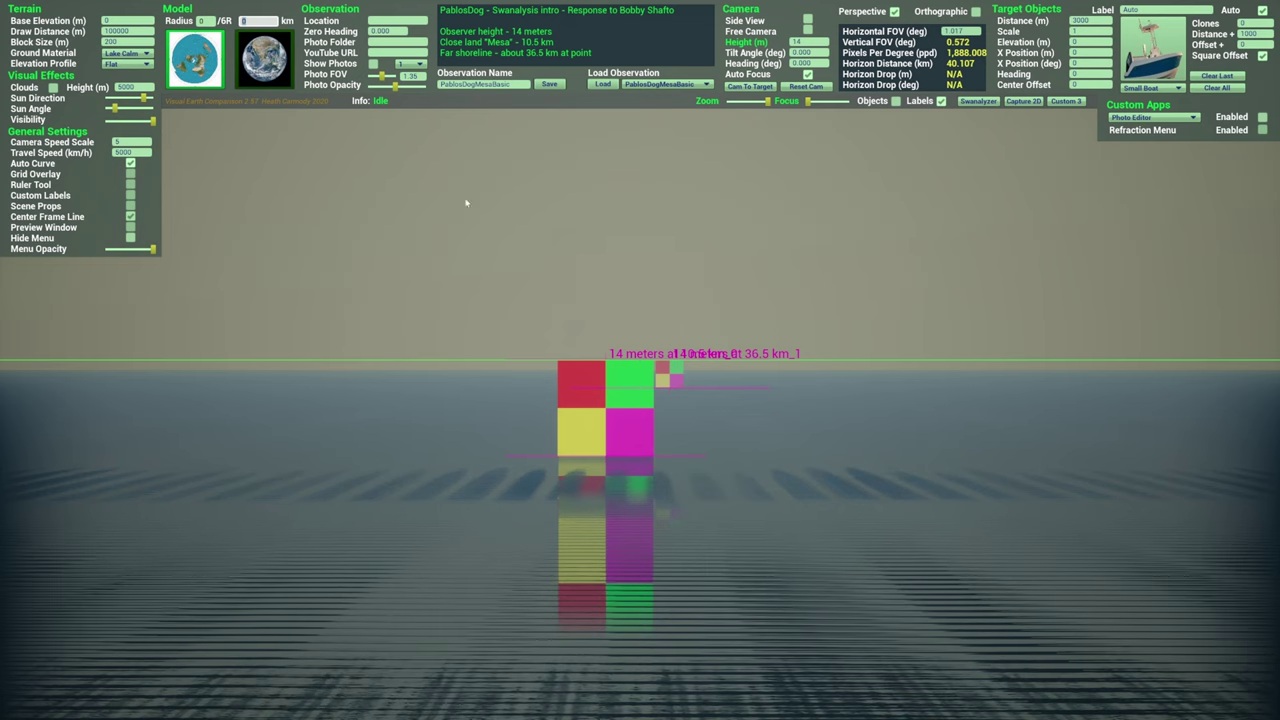
pyautogui.click(806, 41)
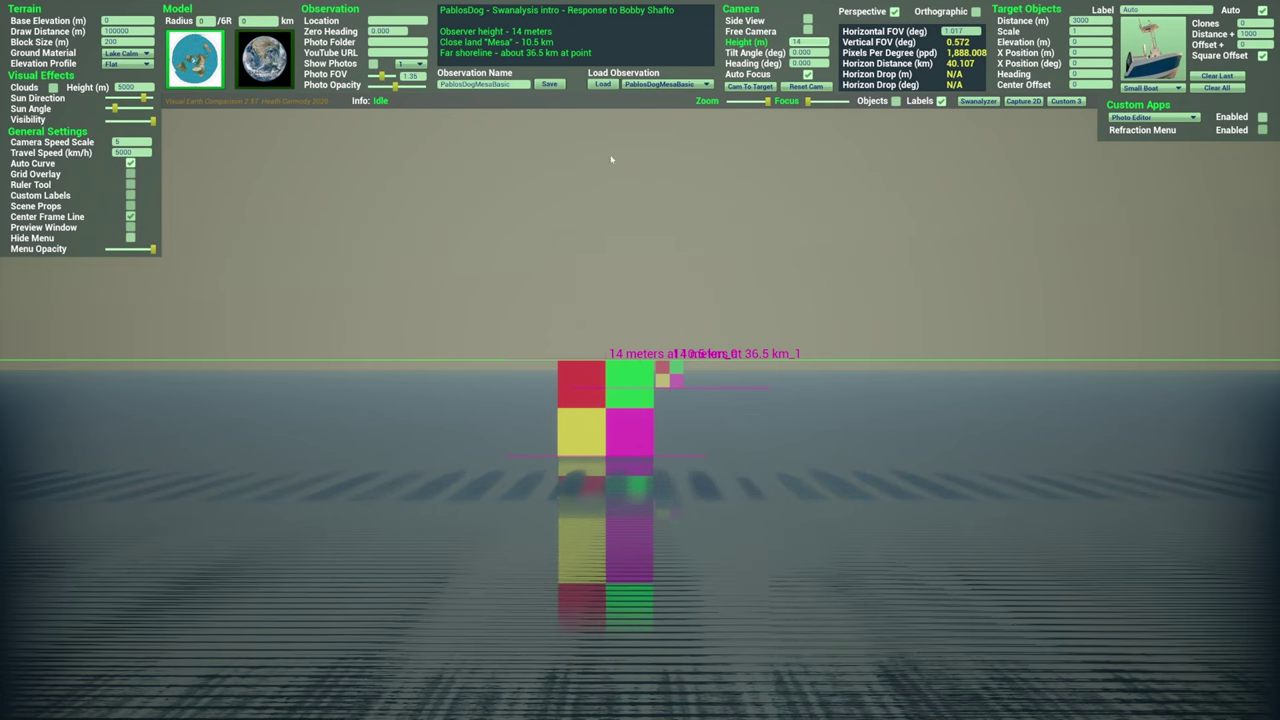
pyautogui.click(453, 197)
pyautogui.click(264, 21)
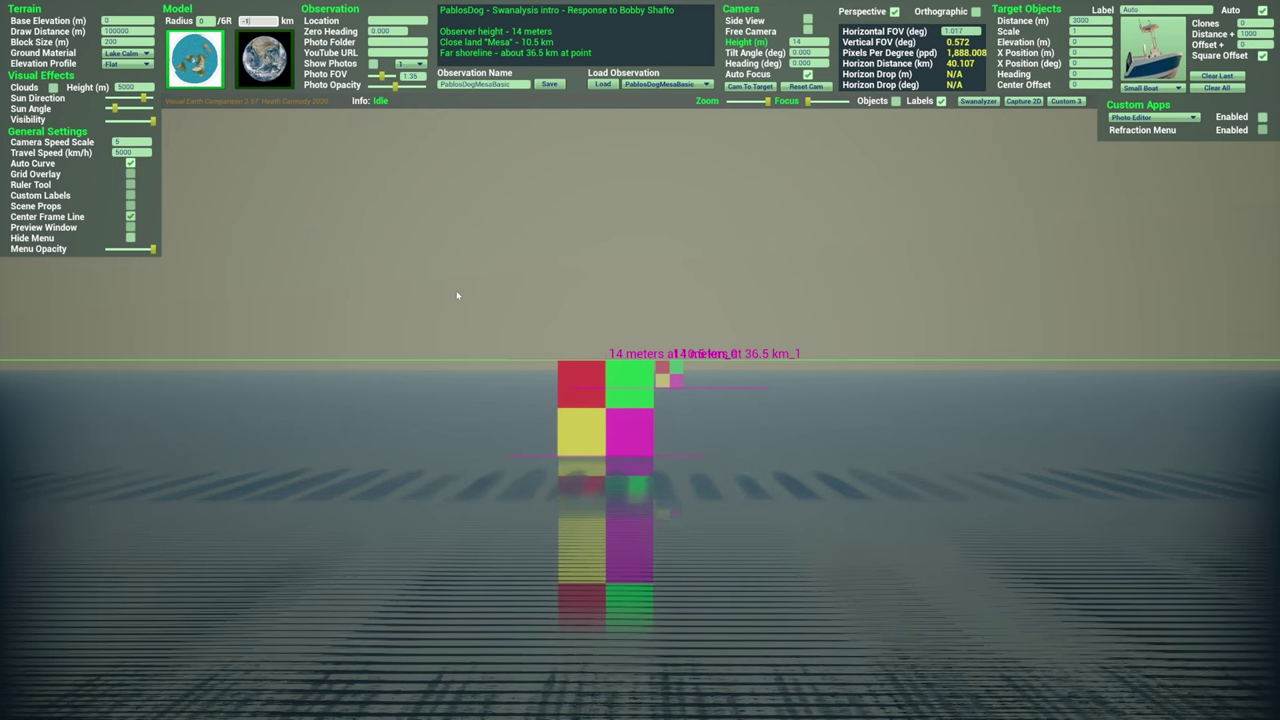
pyautogui.write('-100000')
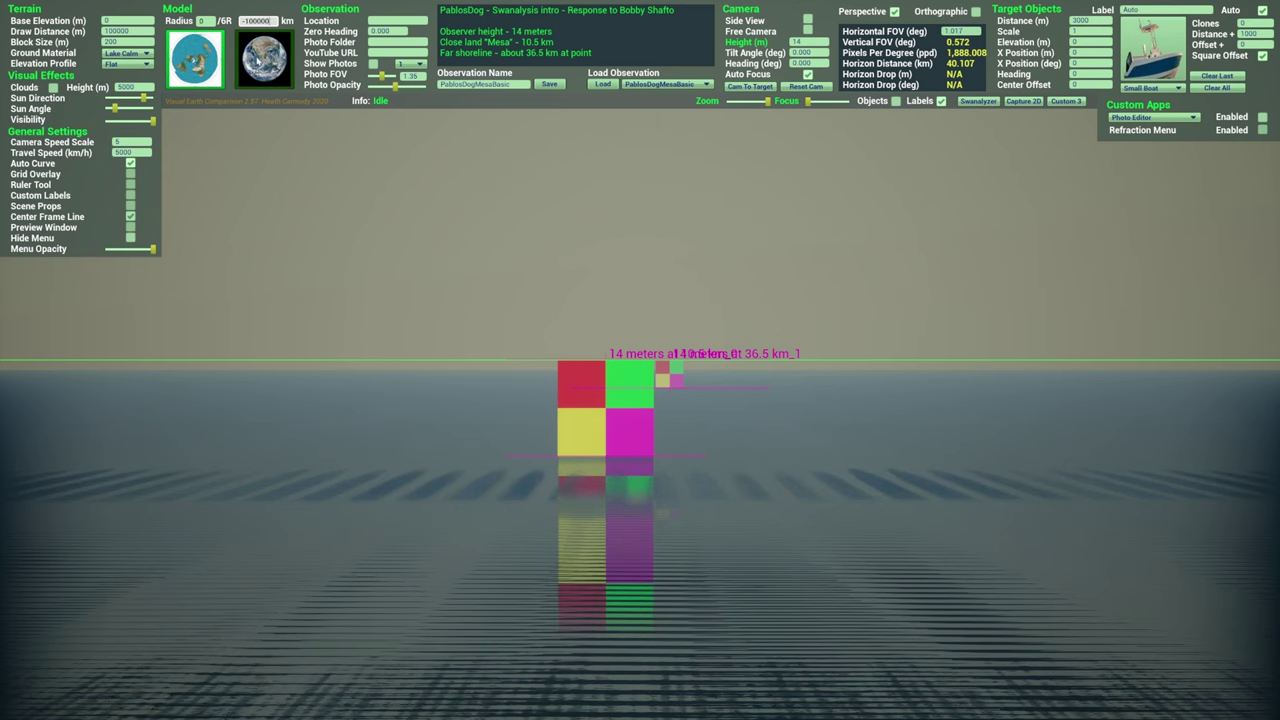
pyautogui.press('Return')
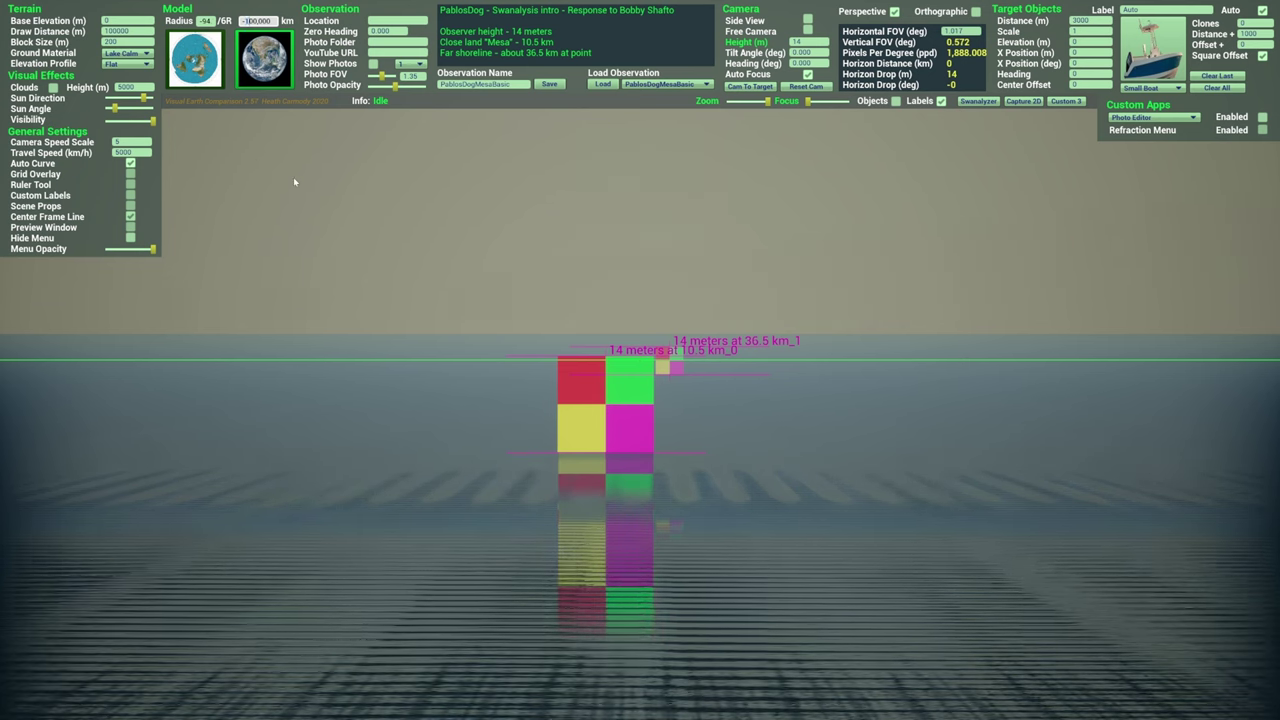
# - Rebuild the concave model with a radius of -50000 km and inspect the far target against eye level
pyautogui.press('BackSpace')
pyautogui.press('BackSpace')
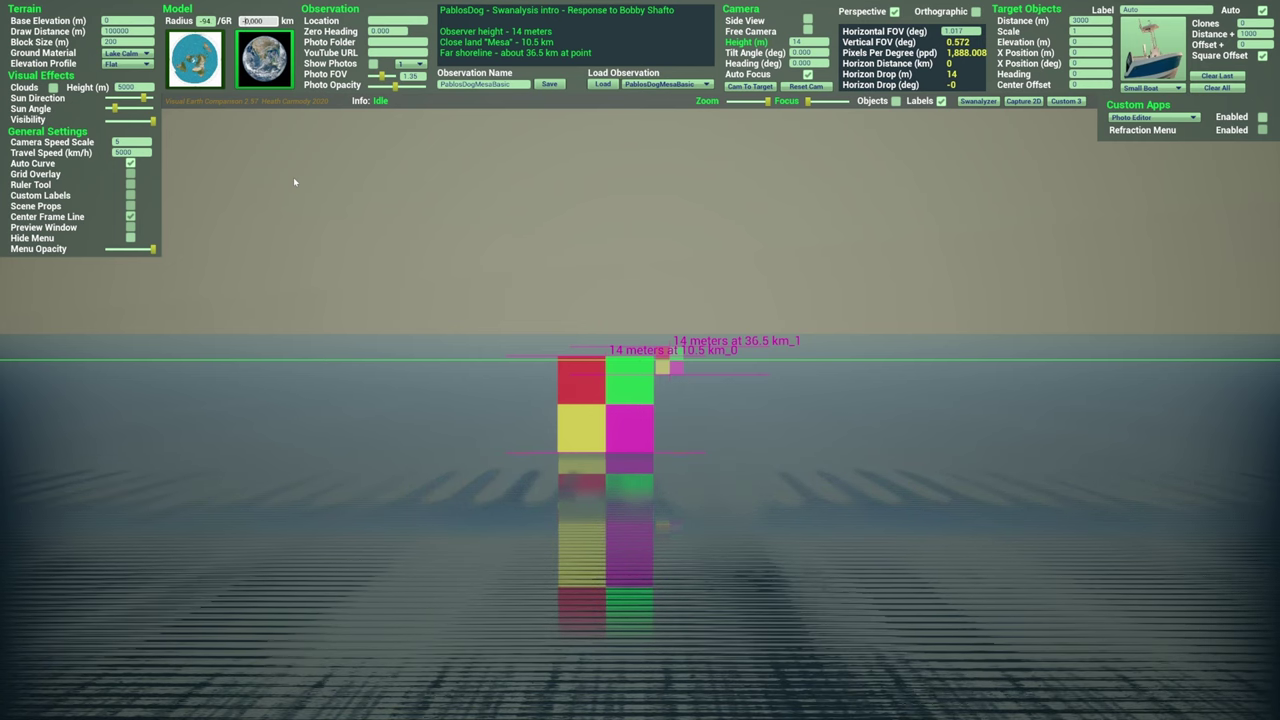
pyautogui.write('5')
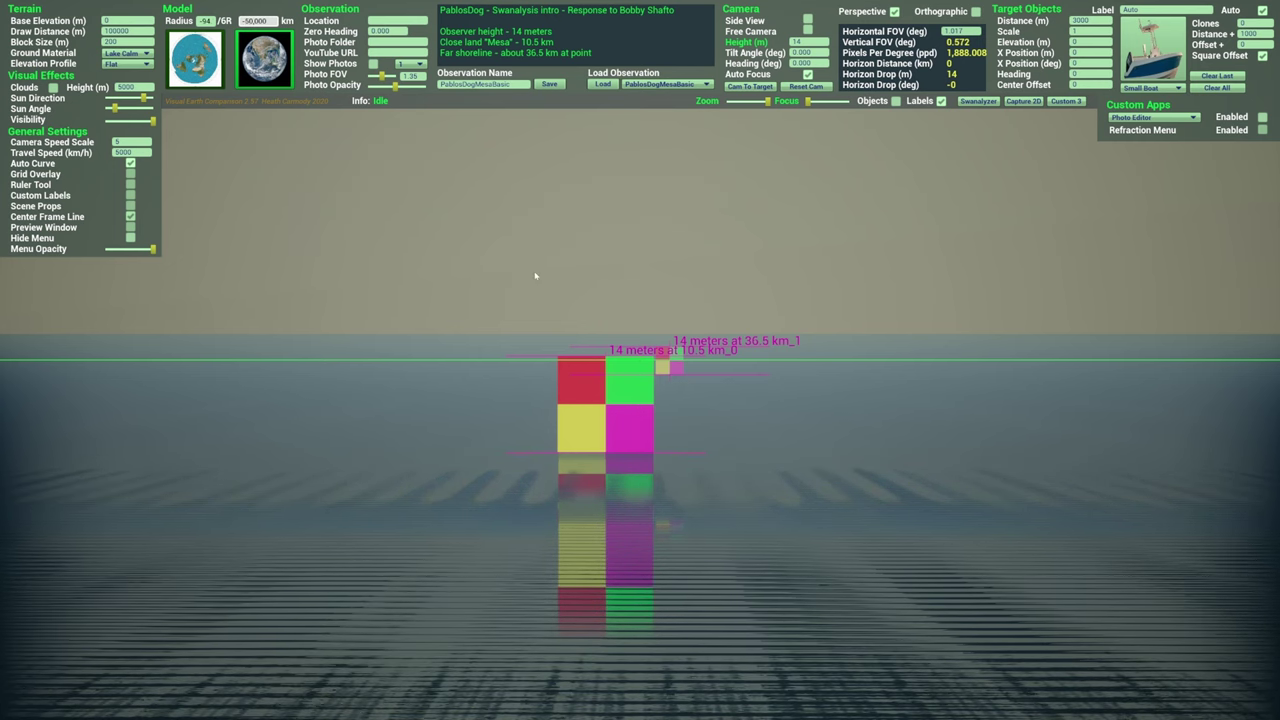
pyautogui.press('Return')
pyautogui.scroll(5, 683, 374)
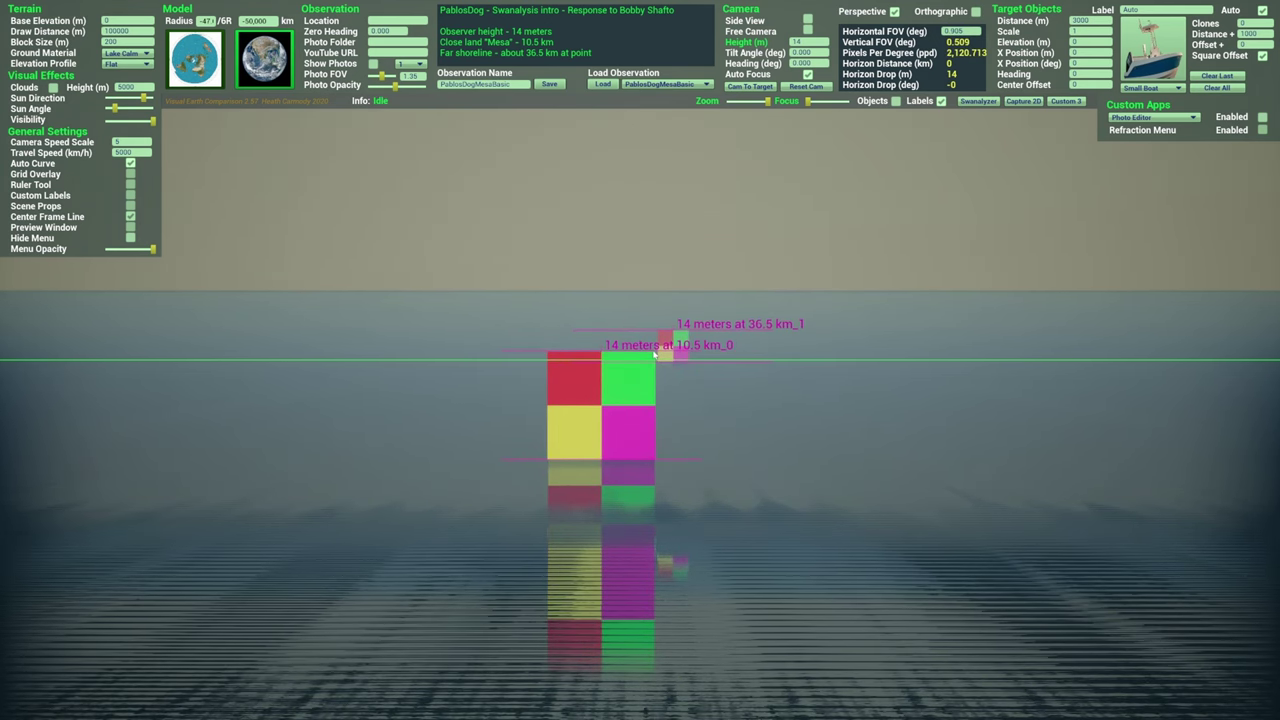
# - Rebuild the concave model with a radius of -20000 km and inspect the base of the 36.5 km target
pyautogui.click(249, 21)
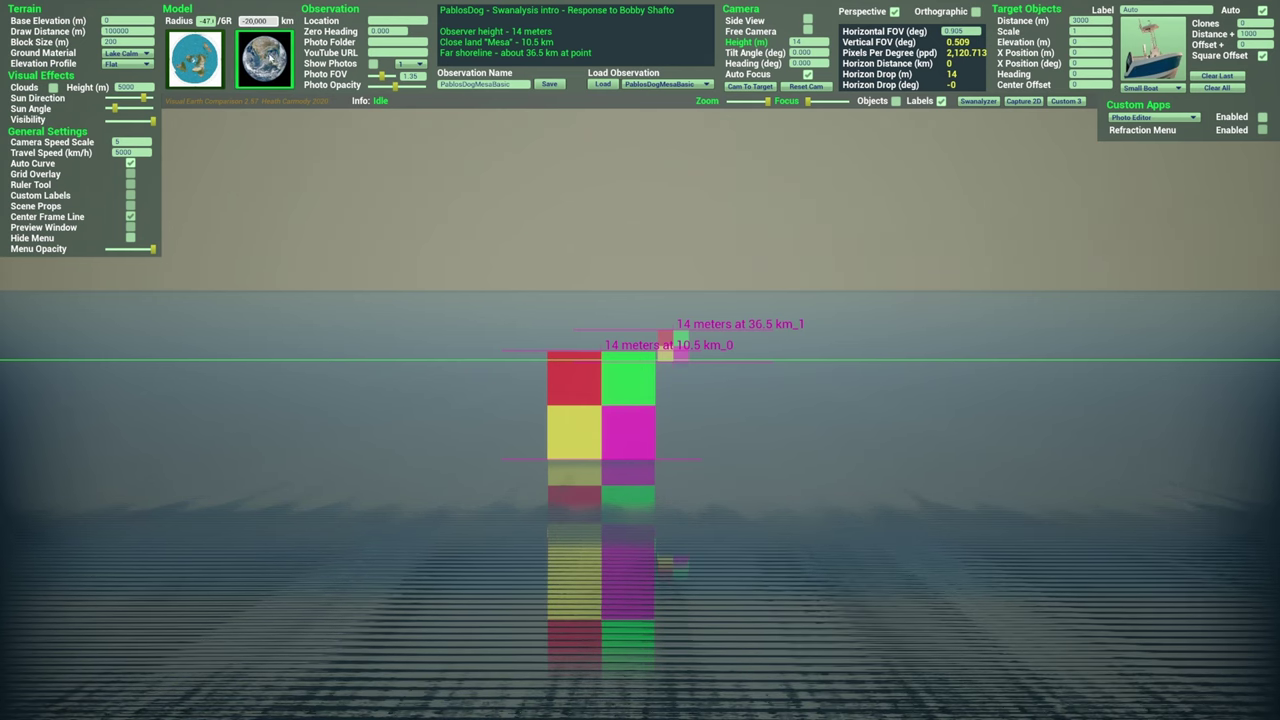
pyautogui.press('Return')
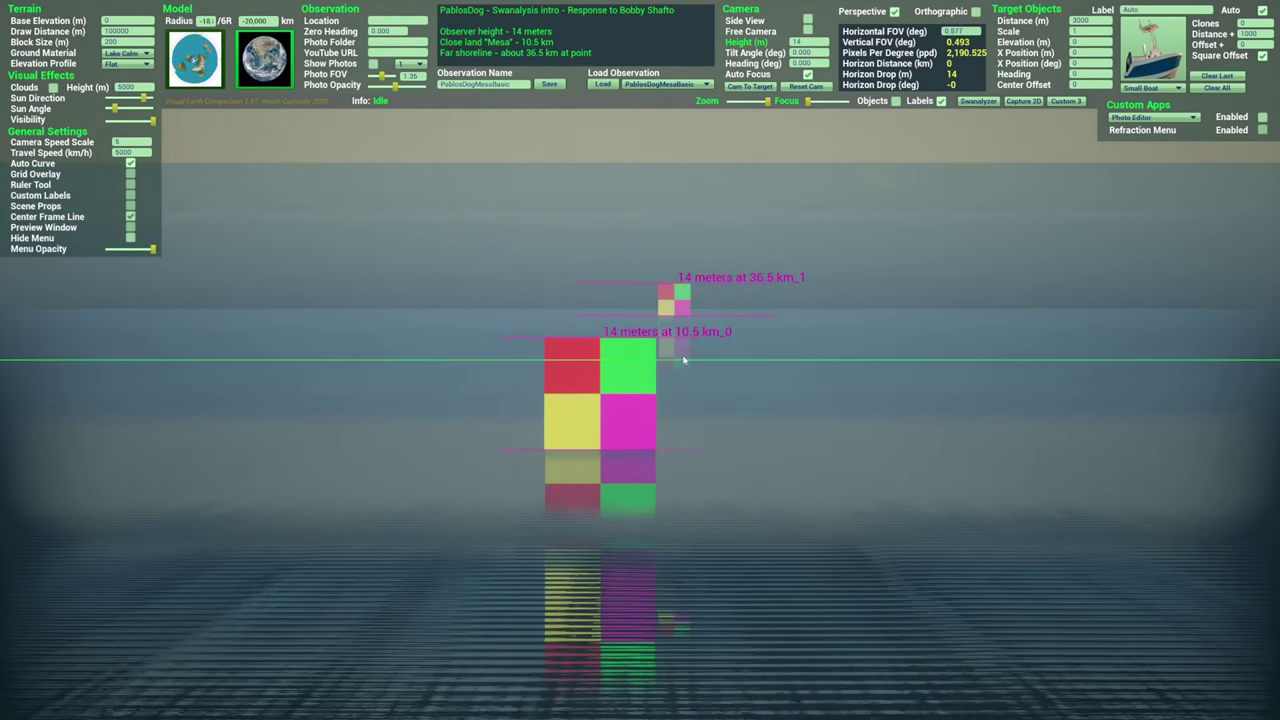
pyautogui.scroll(1, 683, 354)
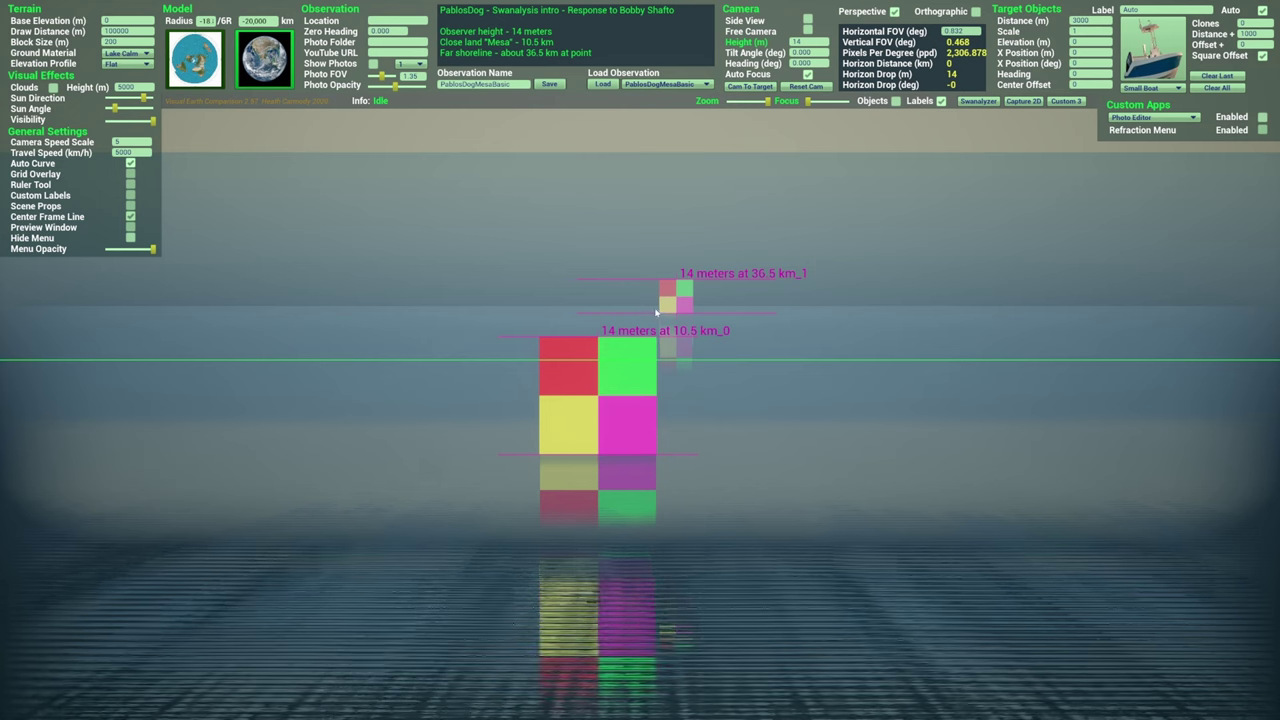
# - Rebuild the concave model with a radius of -33000 km and inspect the far target's base against the near target's top
pyautogui.moveTo(271, 22); pyautogui.dragTo(238, 22)
pyautogui.write('-')
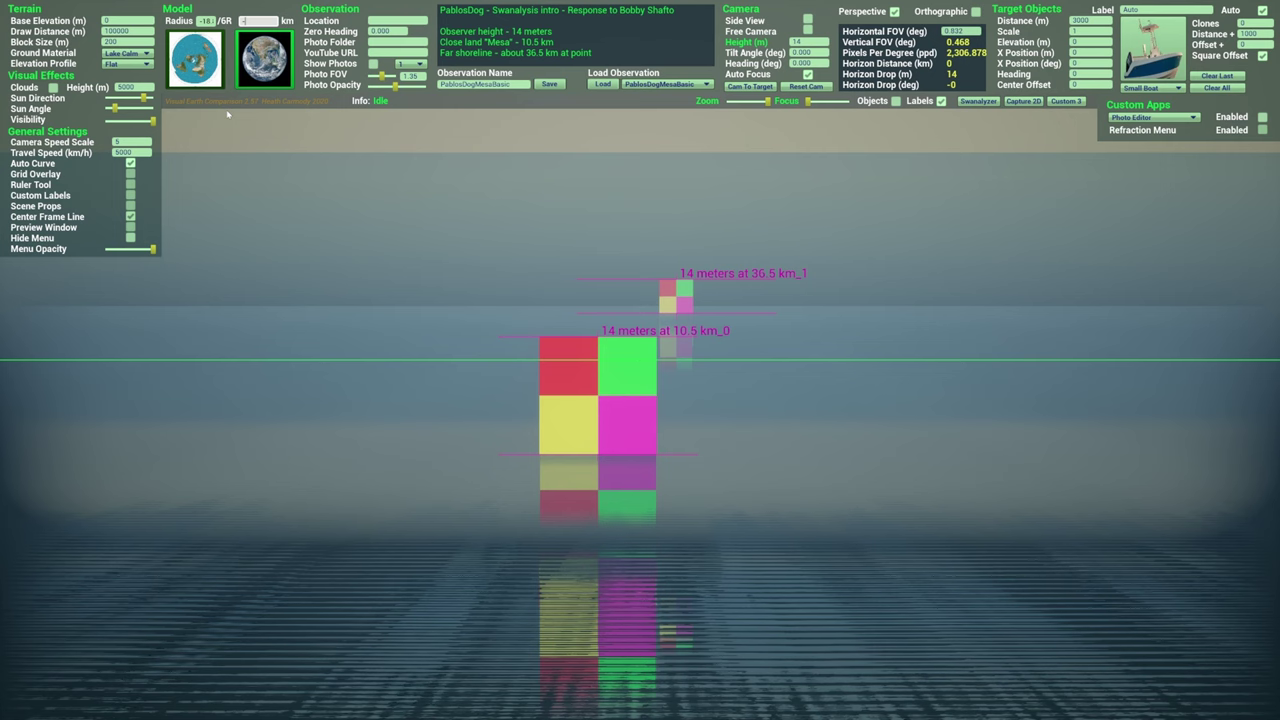
pyautogui.write('33000')
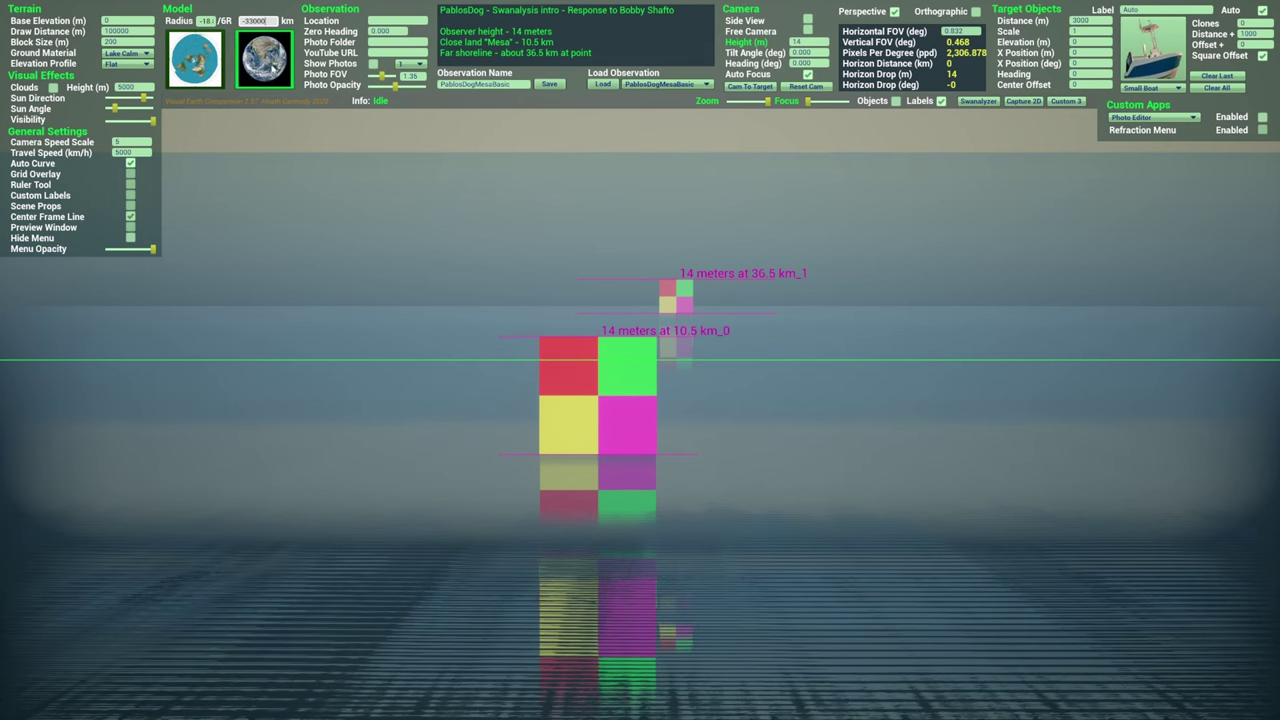
pyautogui.press('Return')
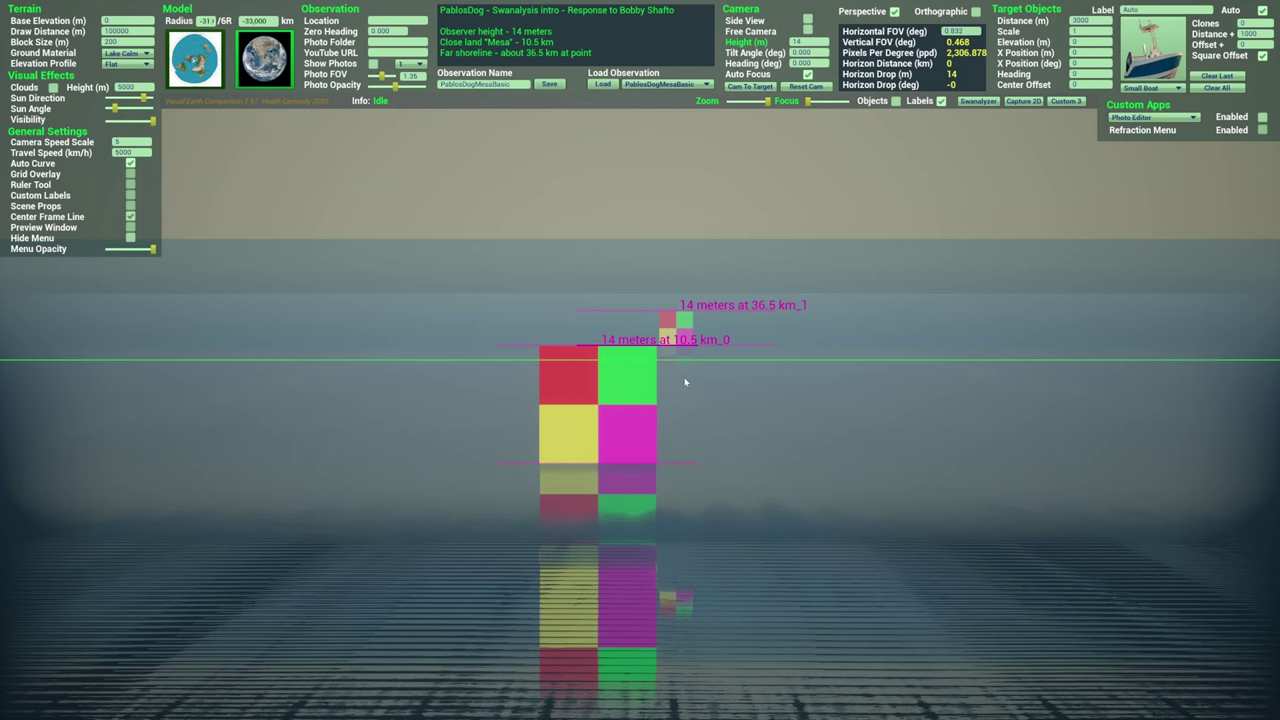
pyautogui.scroll(1, 685, 382)
# - Switch to the flat model and back to the concave one to compare the positions of both targets
pyautogui.click(274, 22)
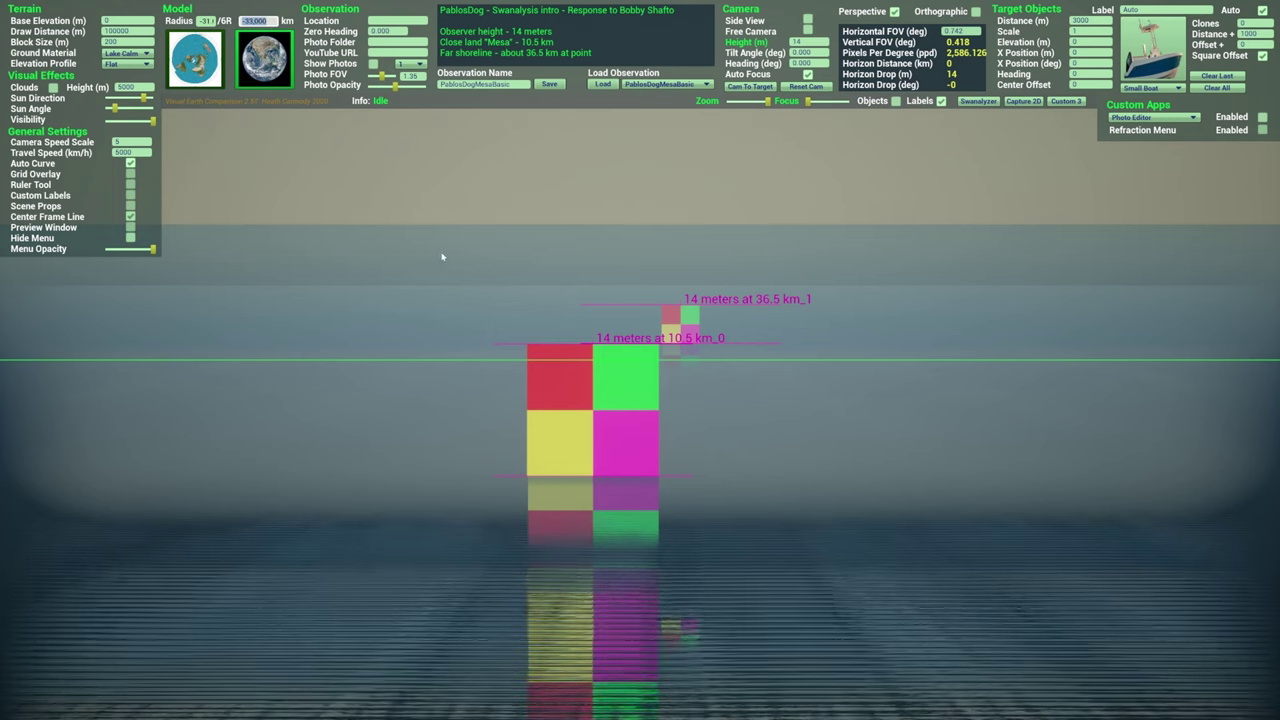
pyautogui.click(248, 63)
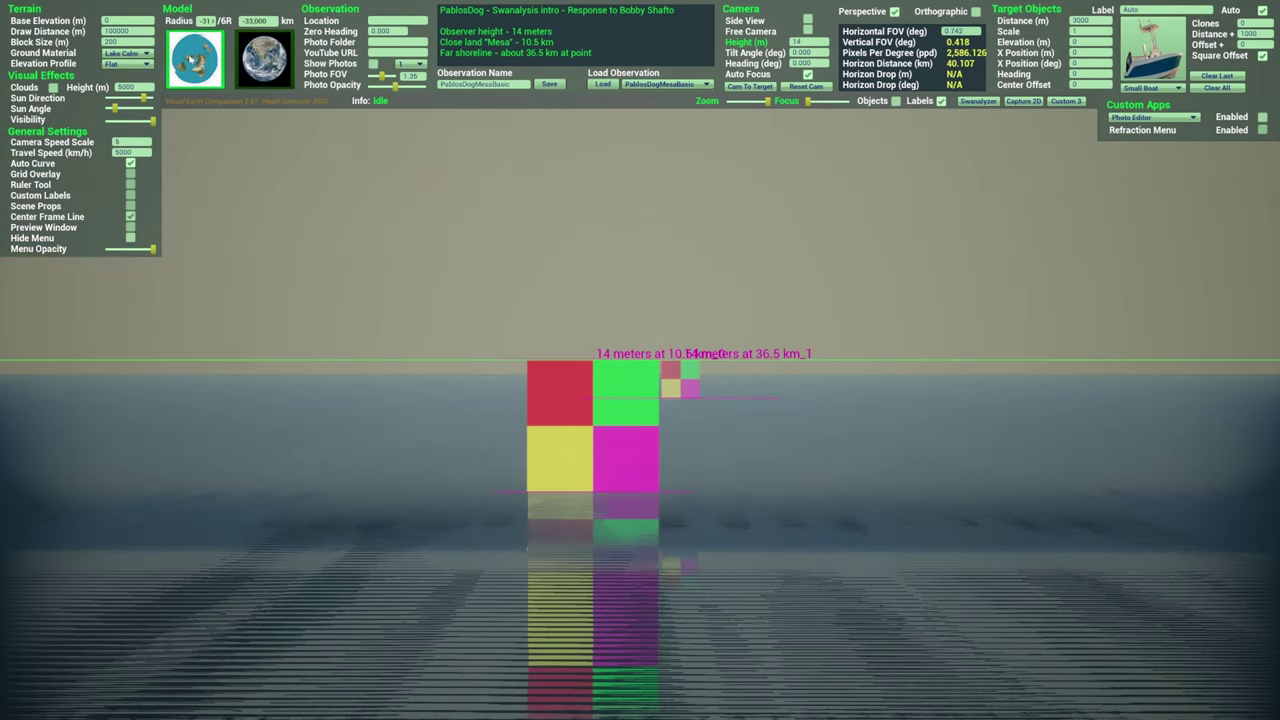
pyautogui.click(262, 63)
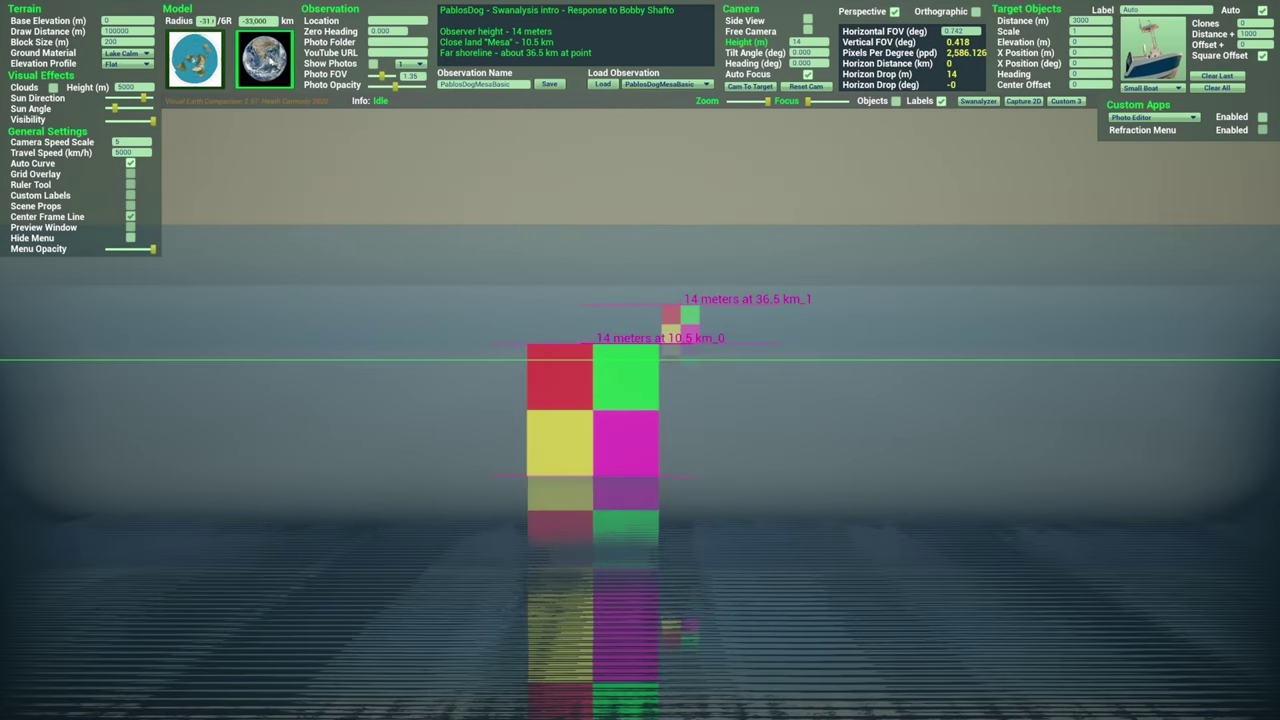
# - Set the model radius to 6371 km and rebuild the standard globe
pyautogui.click(273, 20)
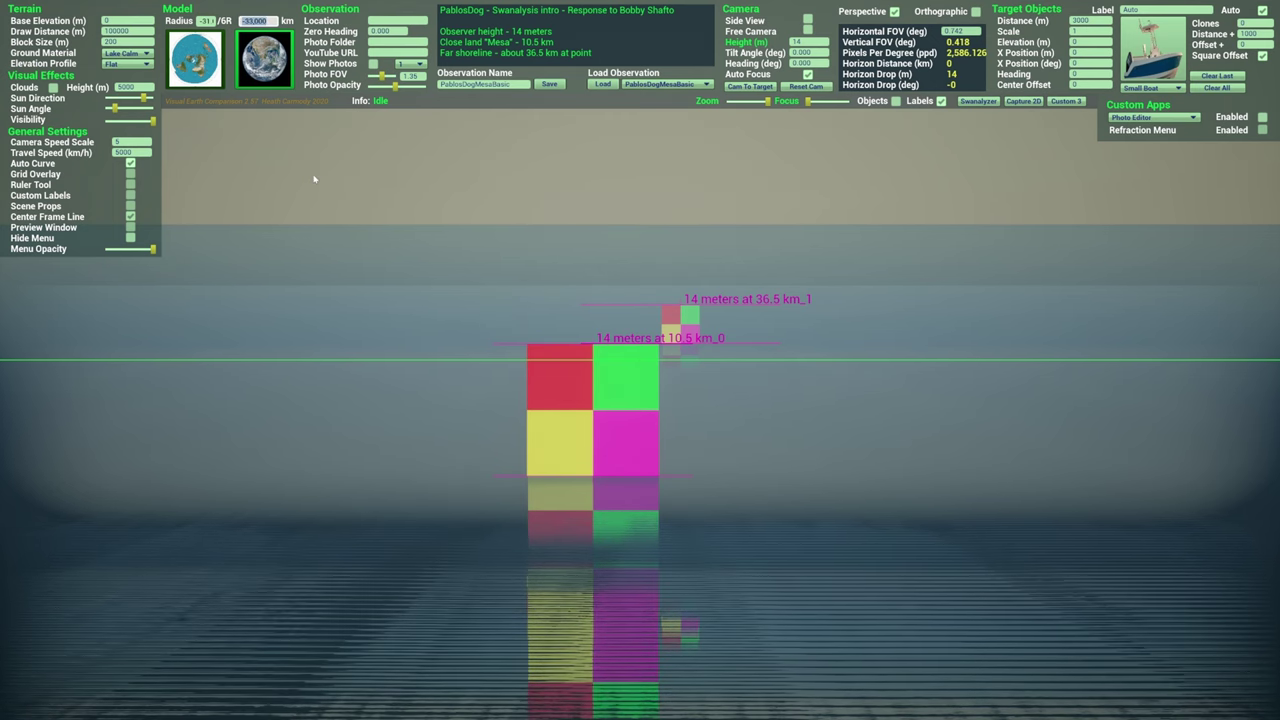
pyautogui.write('63')
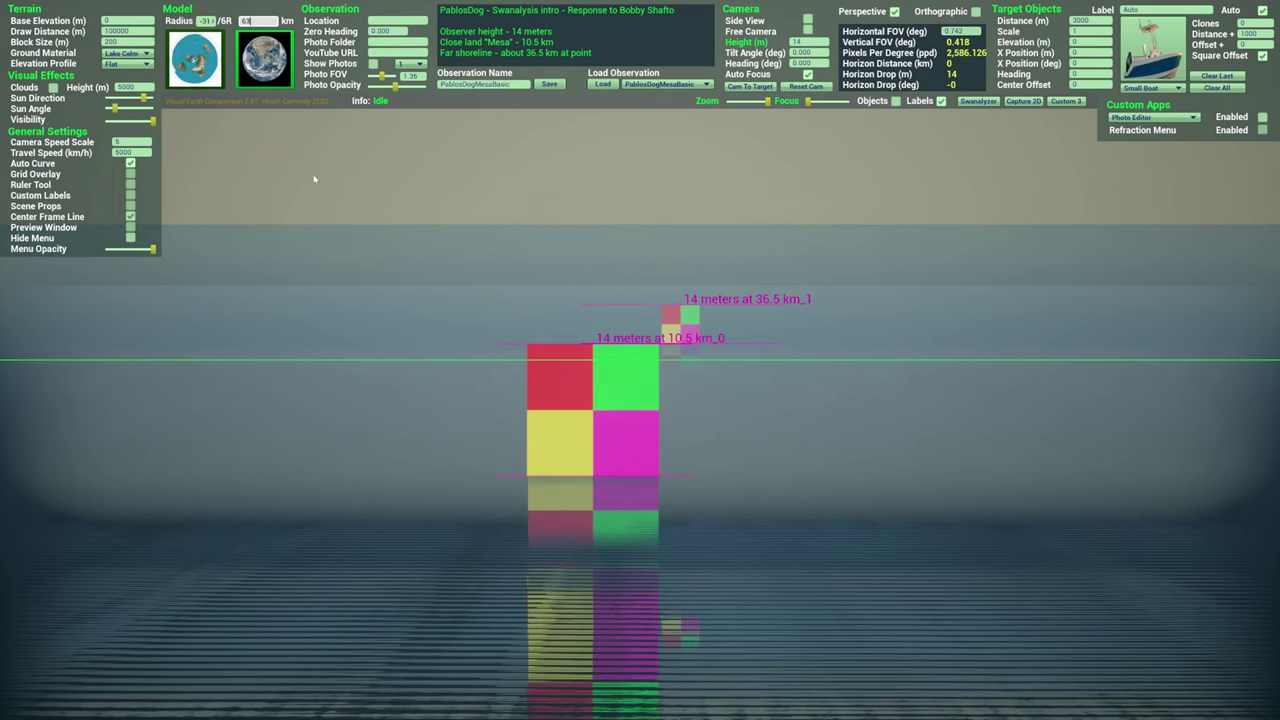
pyautogui.write('71')
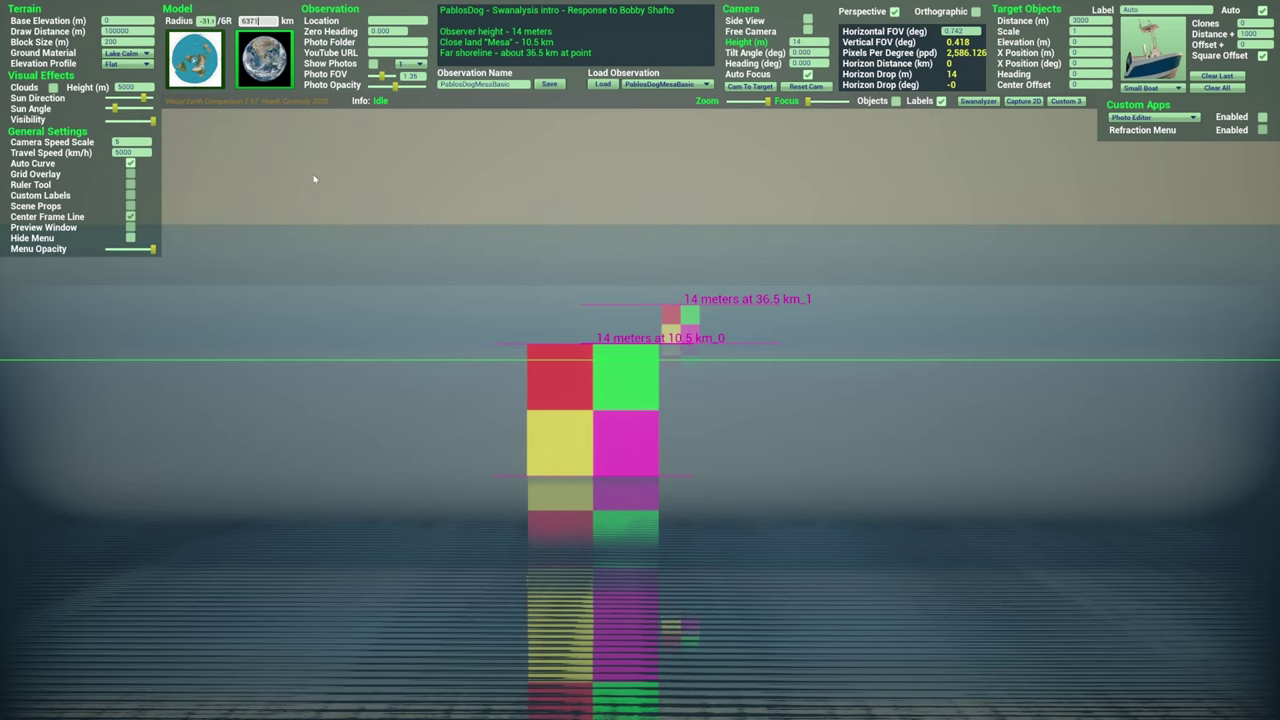
pyautogui.click(278, 67)
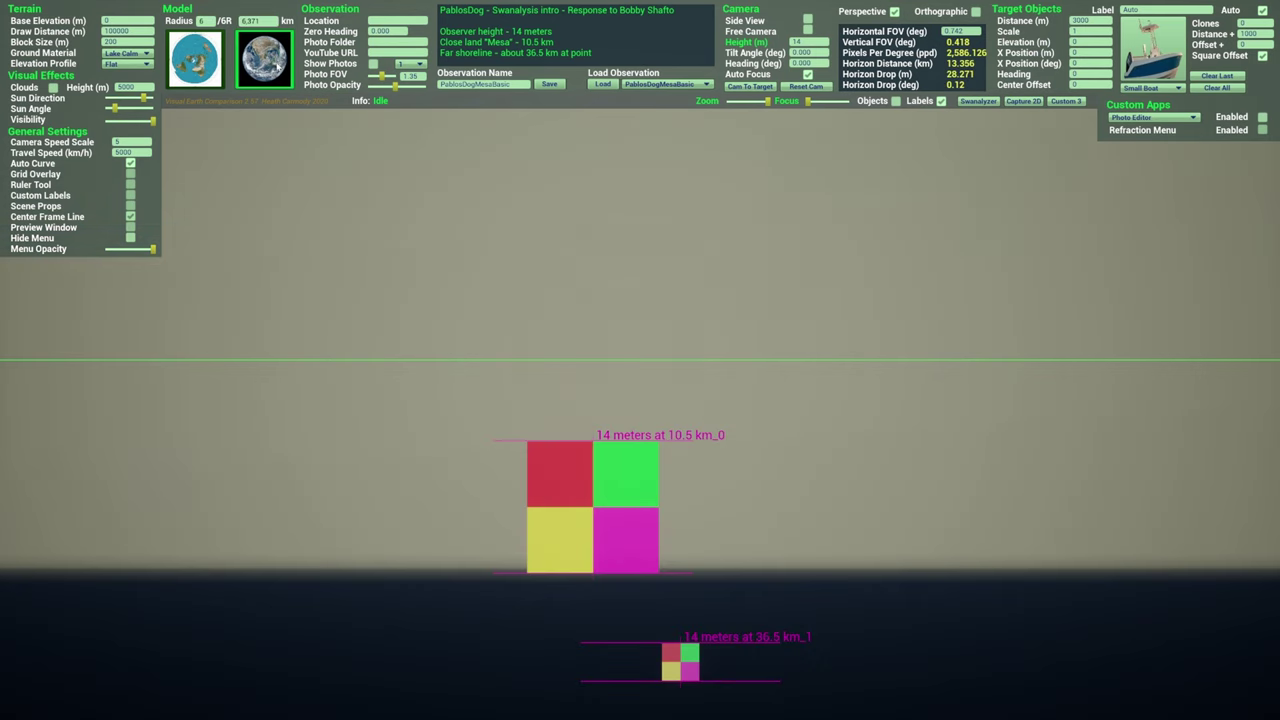
# - Measure on the globe from the base of the 36.5 km target up to the eye-level line
pyautogui.scroll(-2, 386, 408)
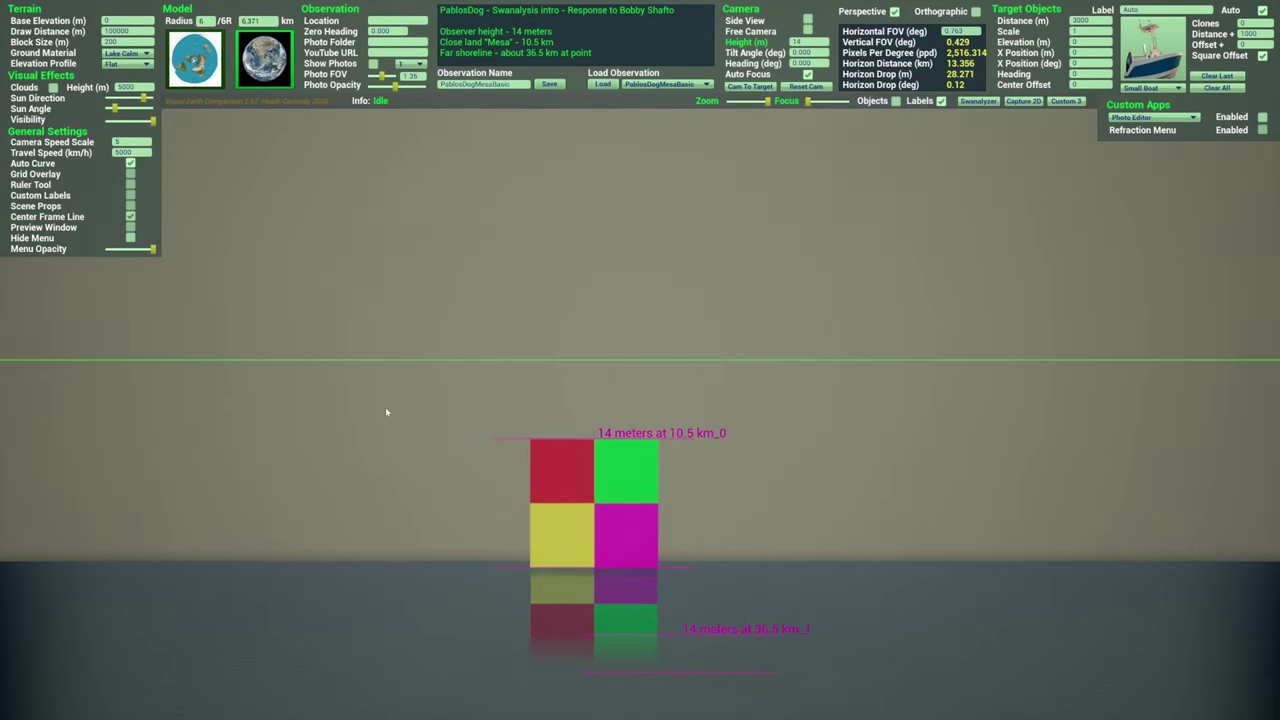
pyautogui.click(670, 665)
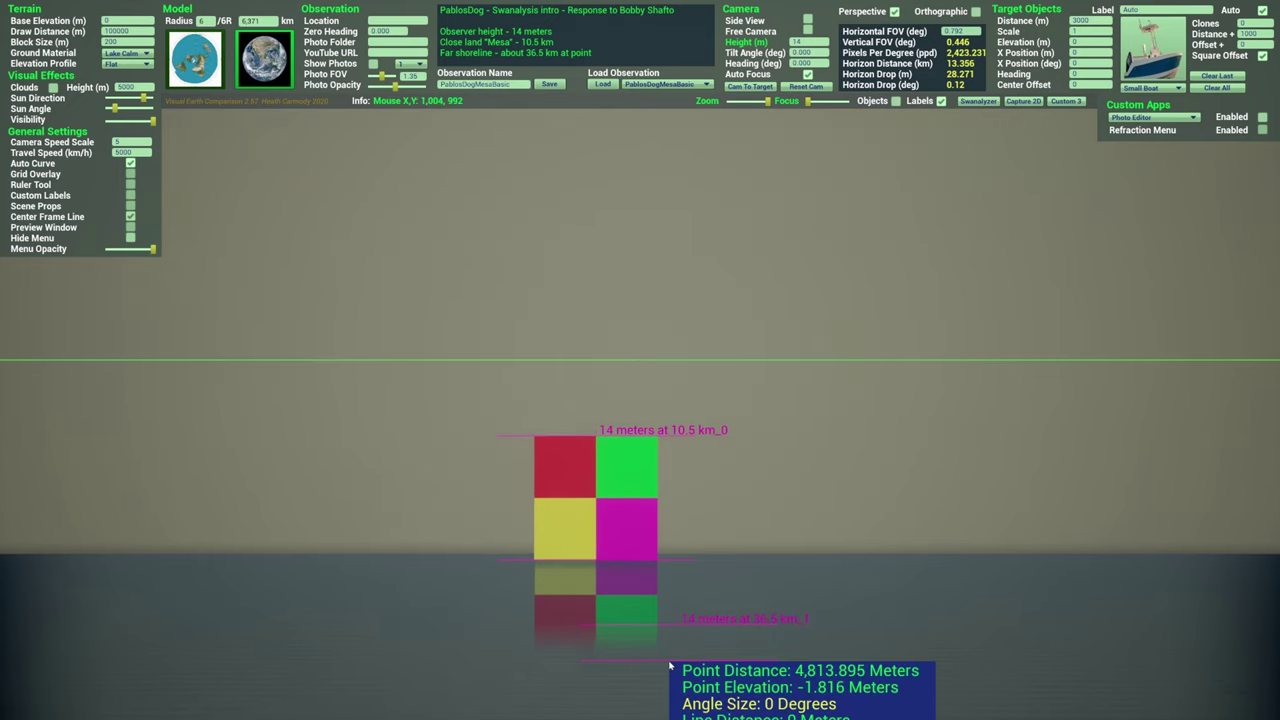
pyautogui.moveTo(670, 665); pyautogui.dragTo(670, 343)
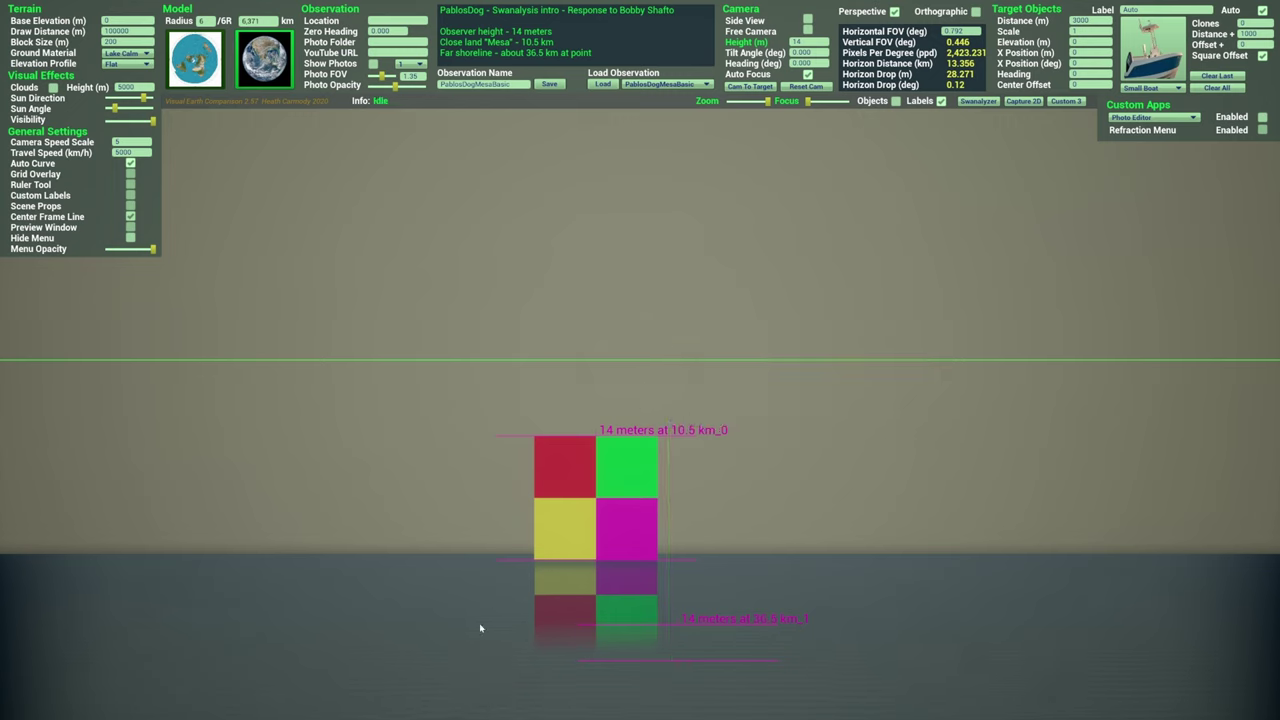
# - Compare the two targets on the 6371 km globe with the flat model, and return to the globe
pyautogui.scroll(-8, 351, 571)
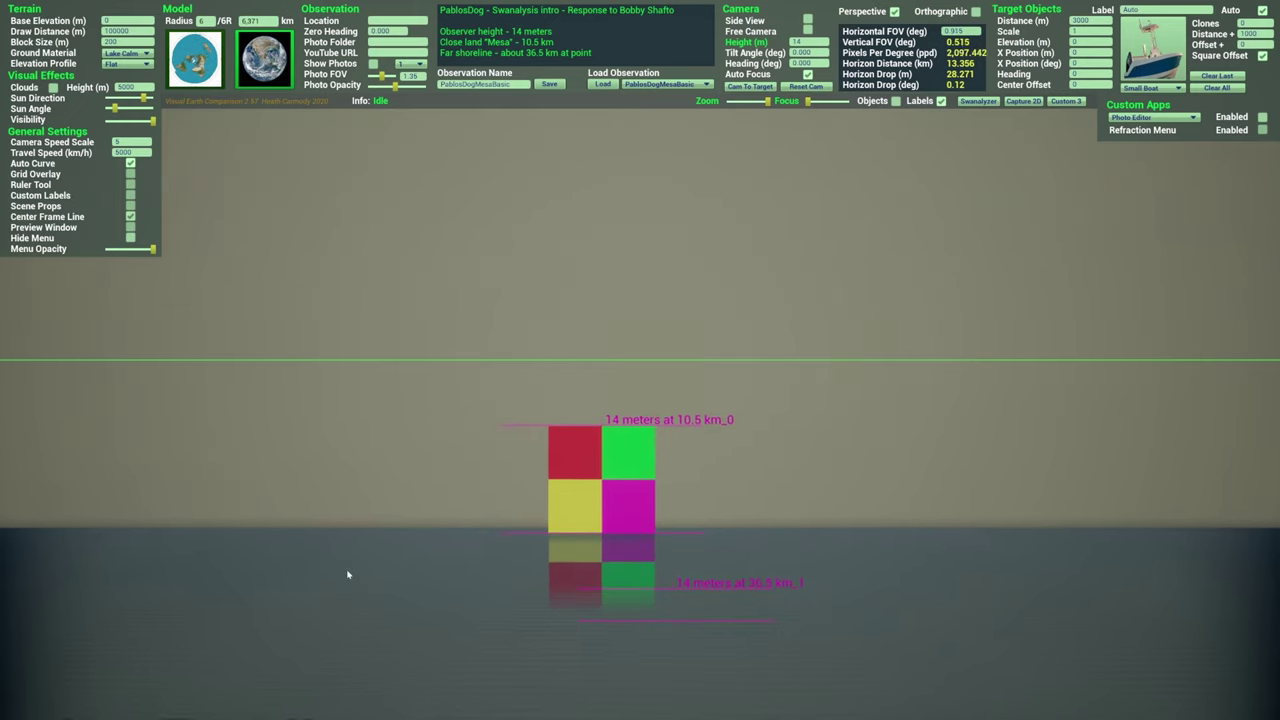
pyautogui.scroll(-4, 348, 575)
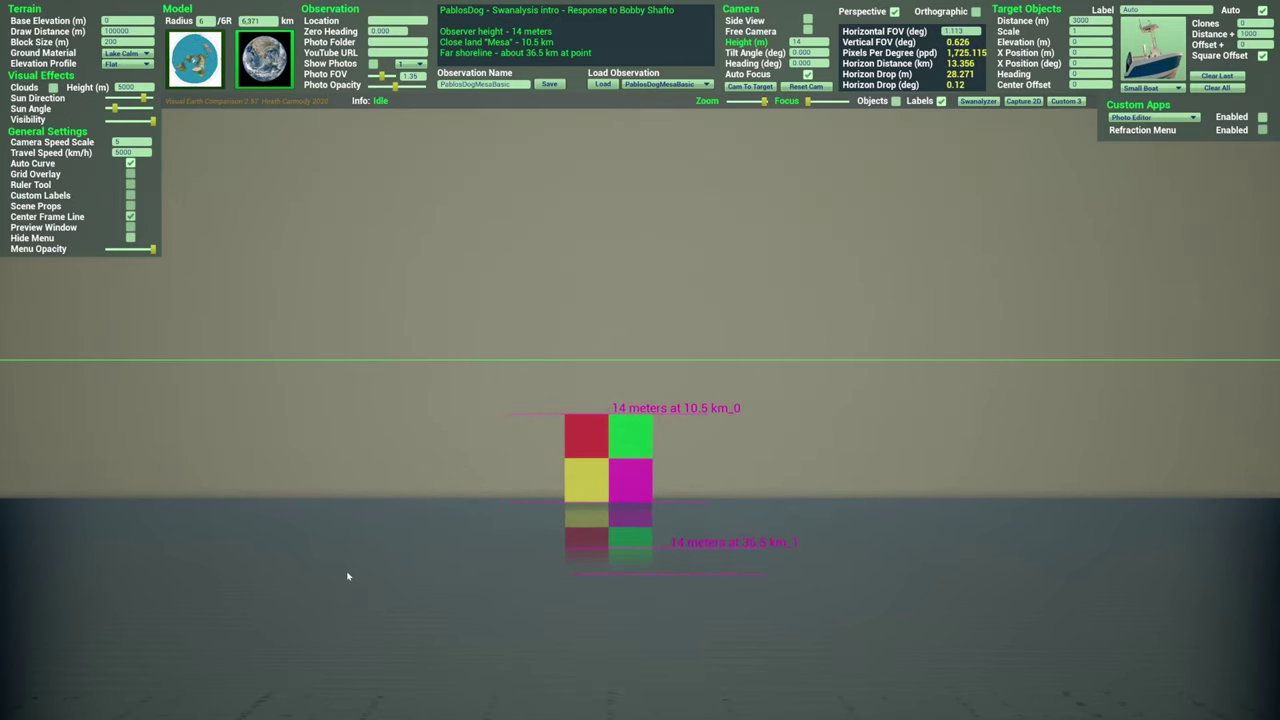
pyautogui.scroll(4, 348, 576)
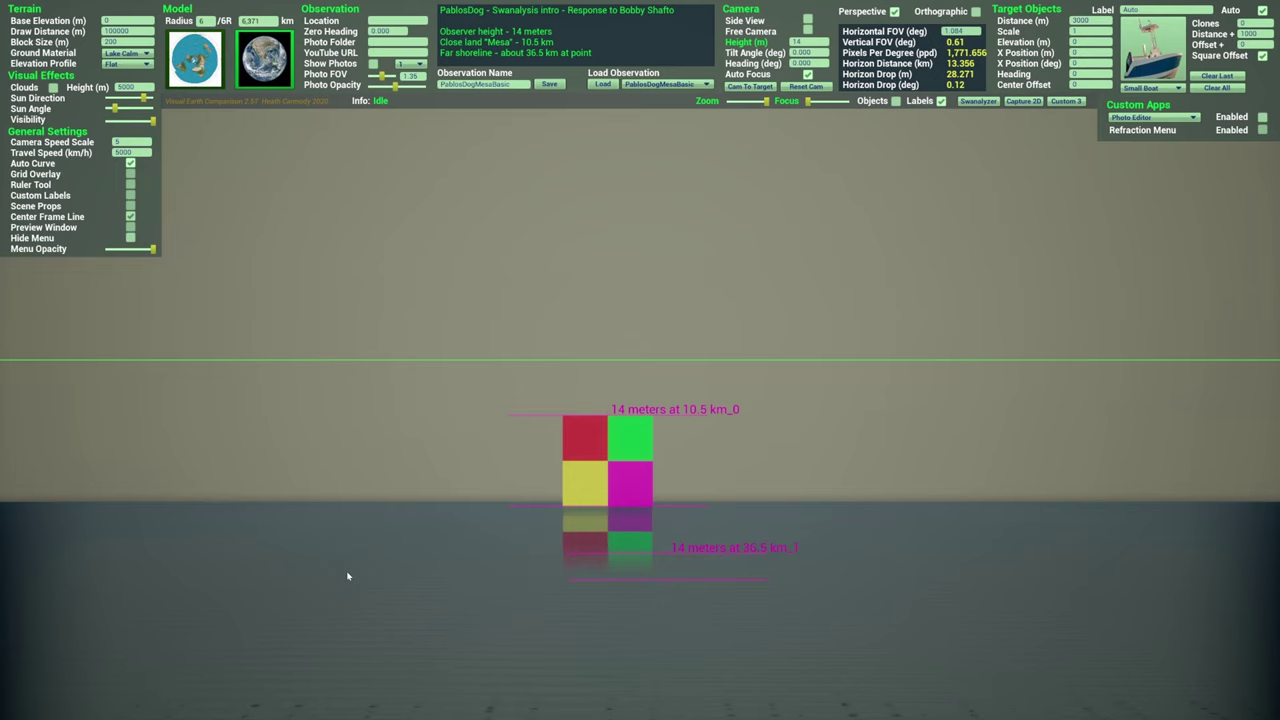
pyautogui.scroll(2, 348, 576)
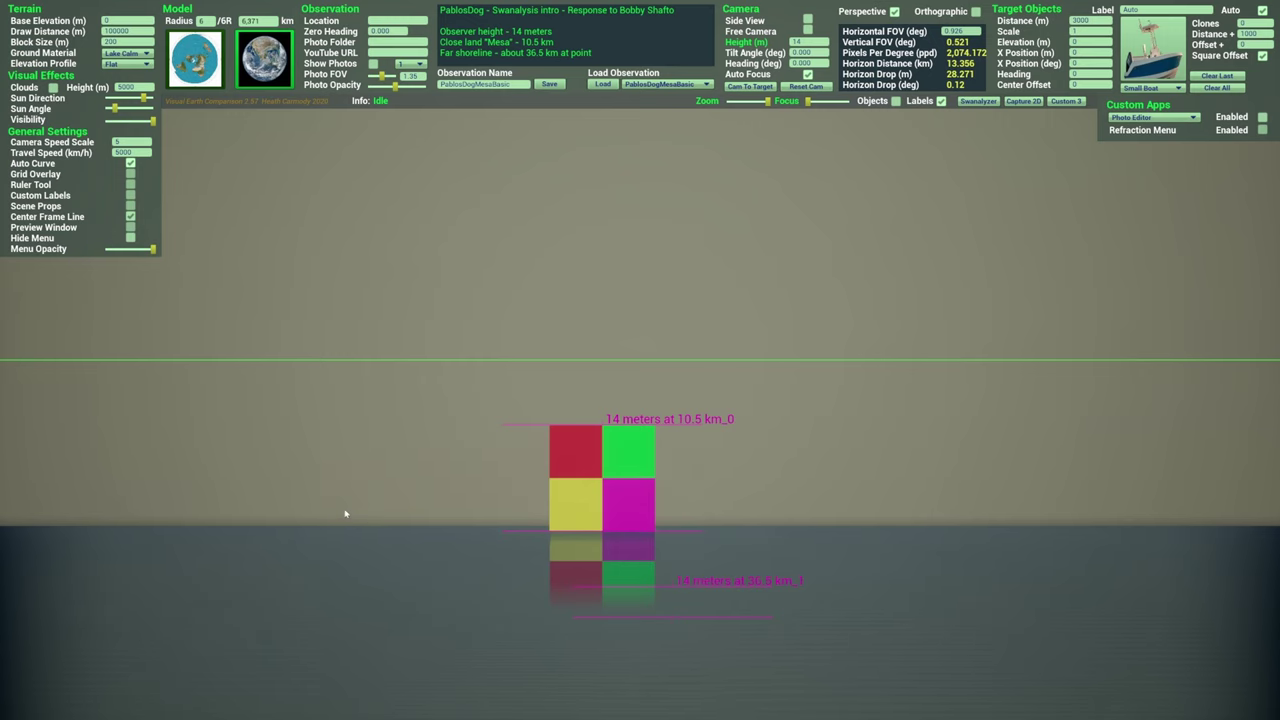
pyautogui.click(205, 84)
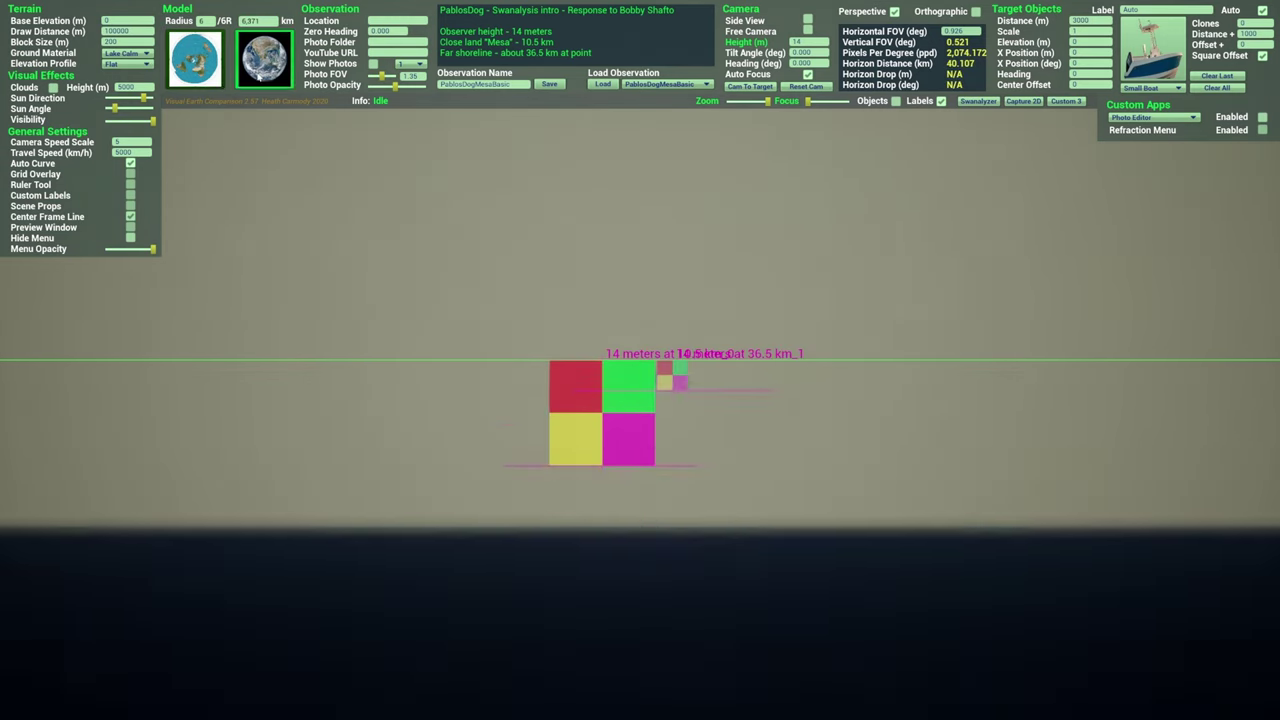
pyautogui.click(200, 78)
pyautogui.click(258, 76)
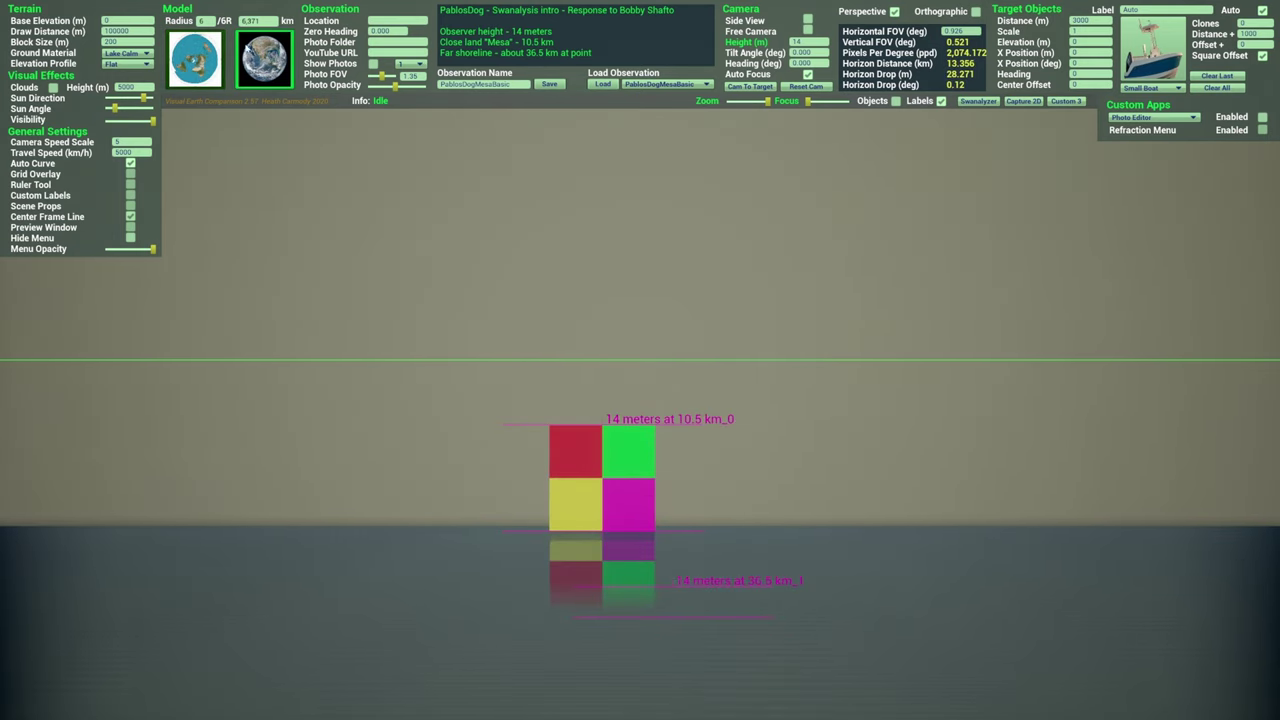
# - Set the model radius back to -33000 km
pyautogui.moveTo(261, 22); pyautogui.dragTo(211, 29)
pyautogui.write('33000')
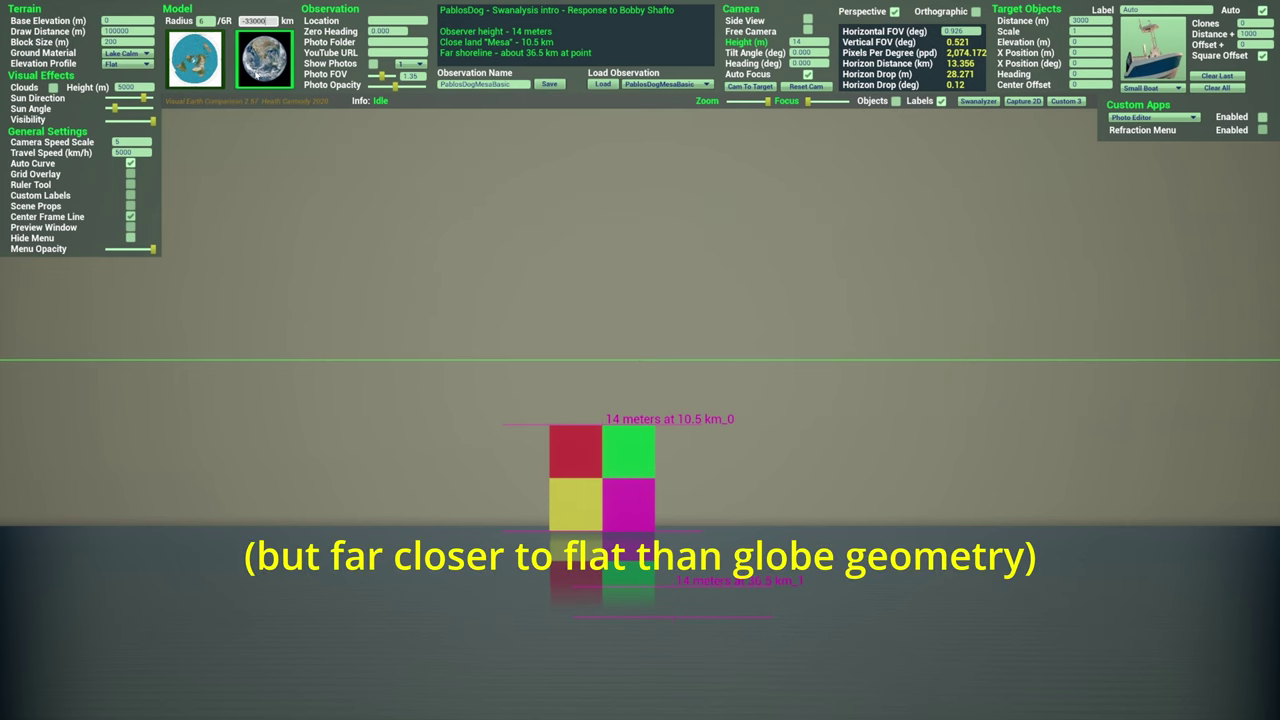
pyautogui.press('Return')
# - Alternate between the flat and the -33000 km concave model to compare both targets, ending on the flat model
pyautogui.click(215, 78)
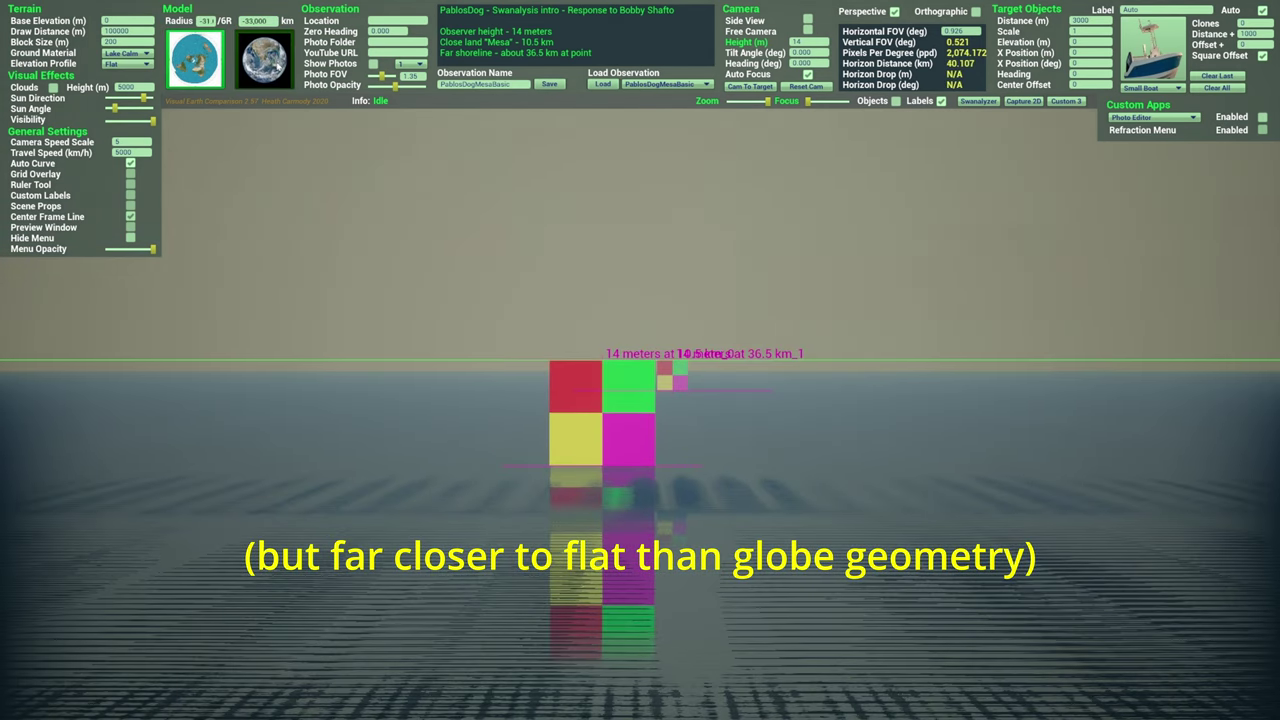
pyautogui.click(250, 74)
pyautogui.click(218, 68)
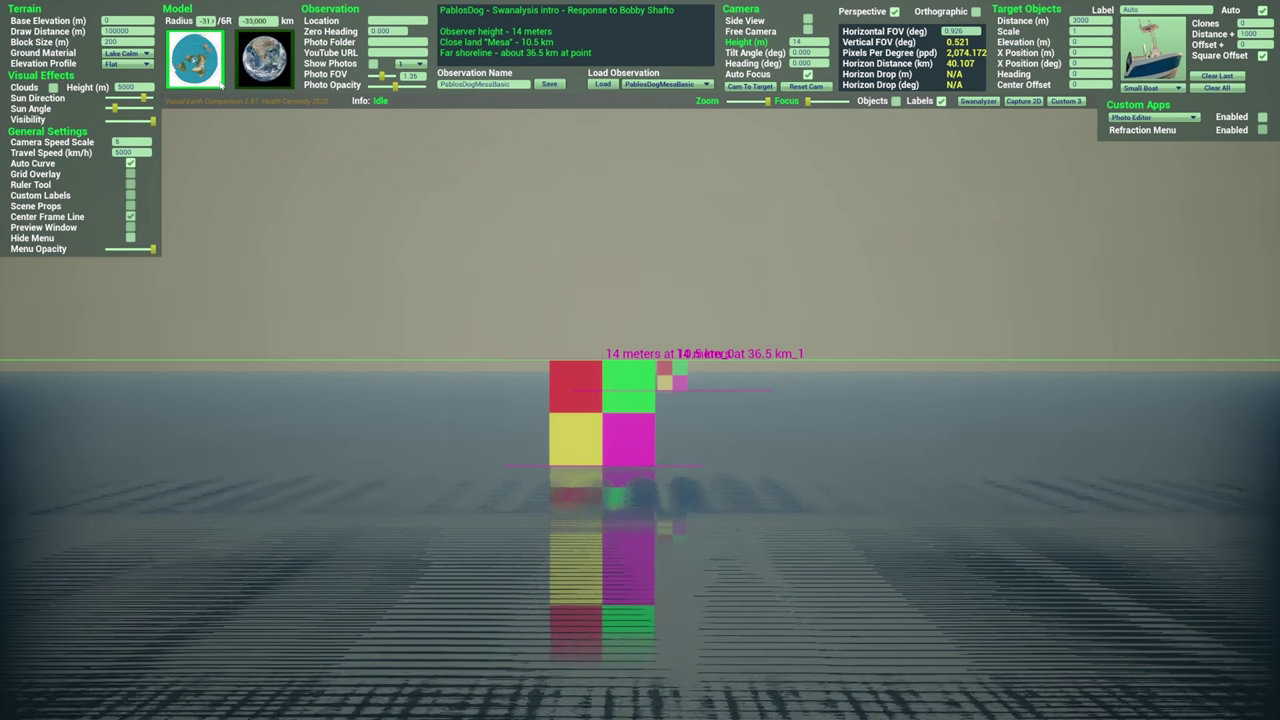
pyautogui.click(262, 58)
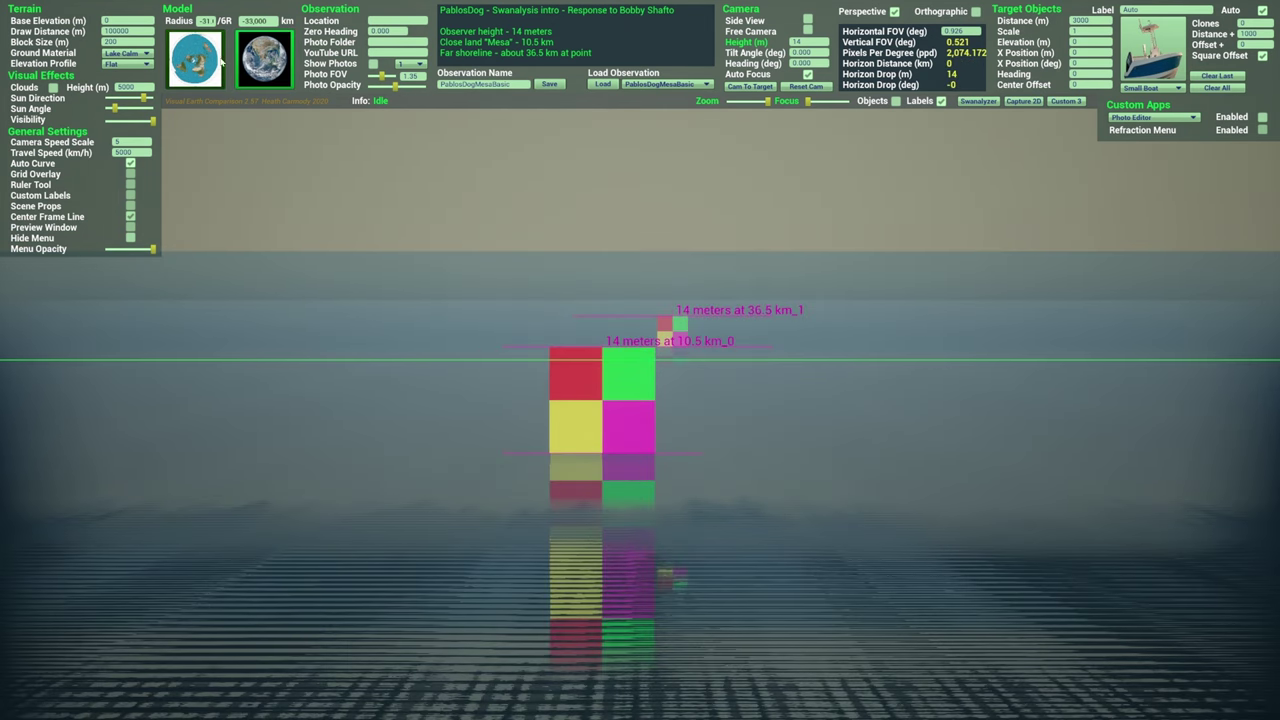
pyautogui.click(198, 62)
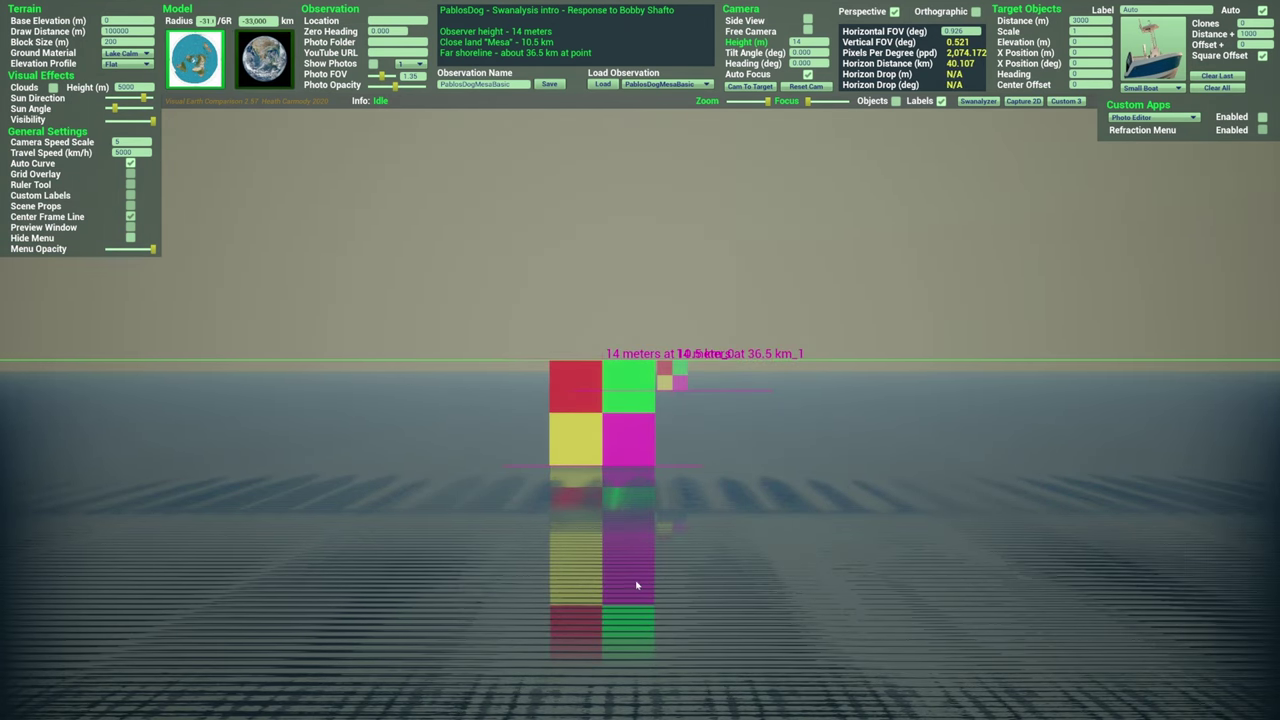